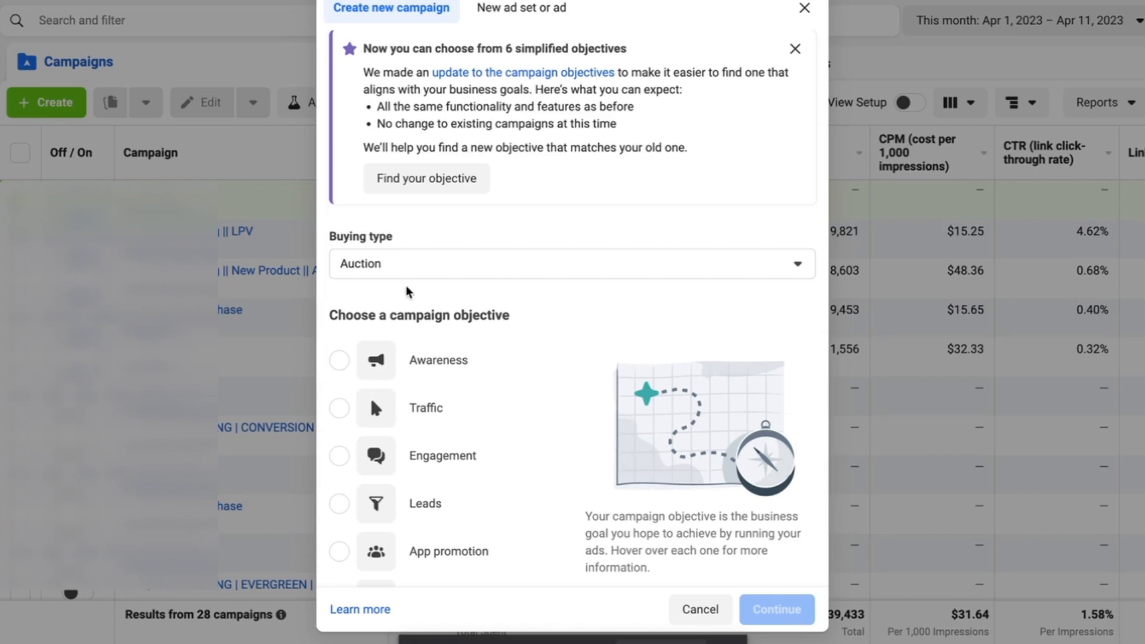
# Step: Create a campaign with the Sales objective using the manual sales campaign setup
pyautogui.scroll(-2, 405, 277)
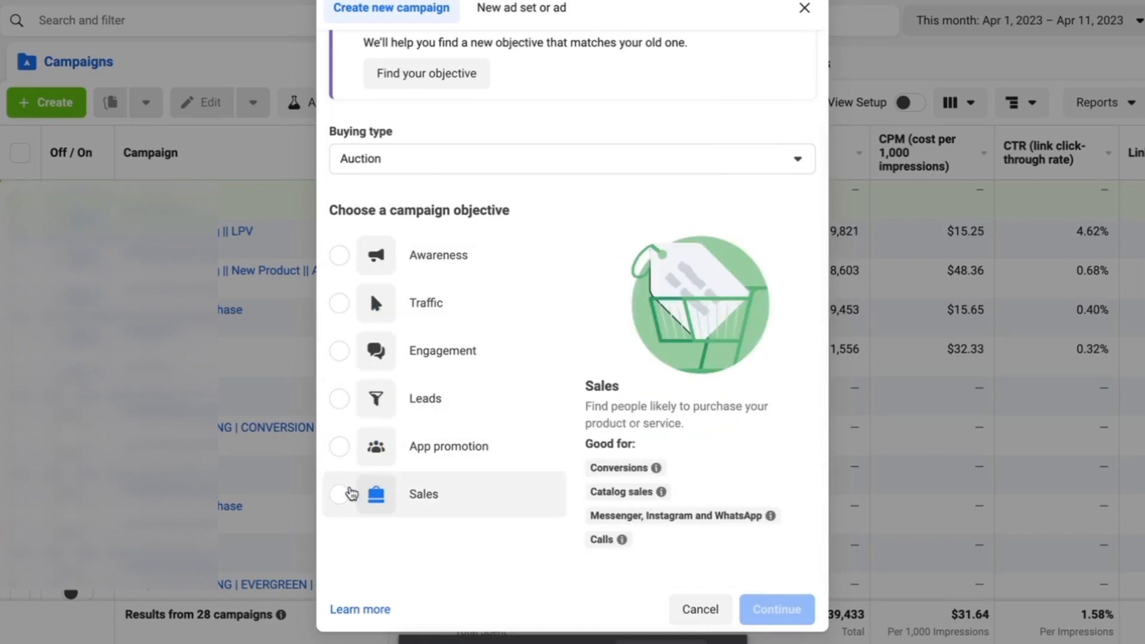
pyautogui.click(351, 493)
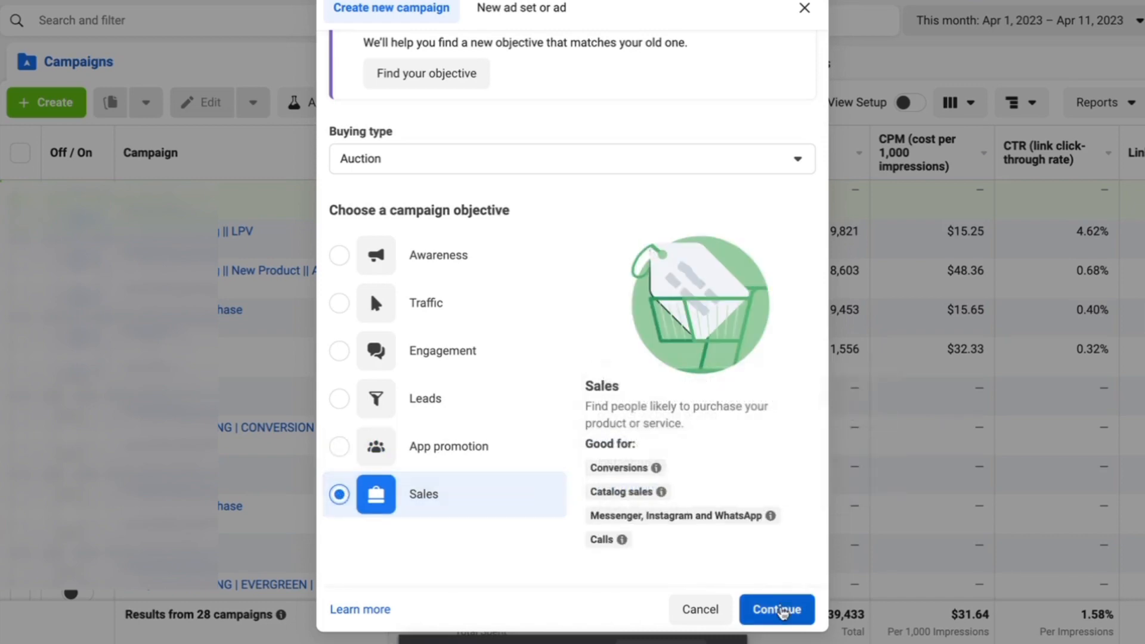
pyautogui.click(778, 610)
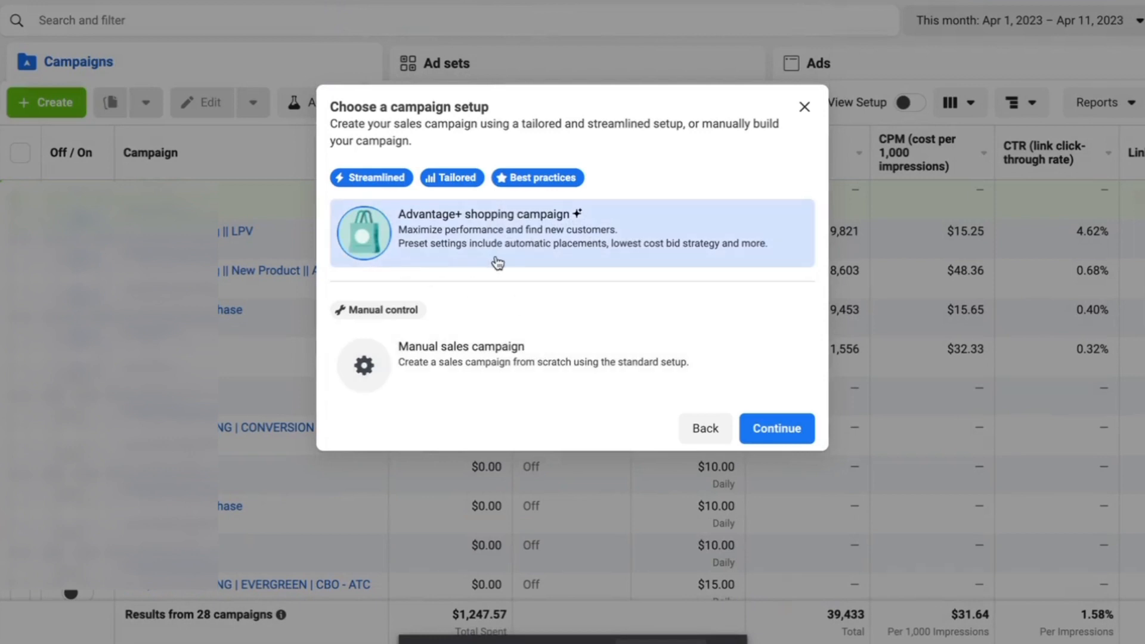
pyautogui.click(478, 362)
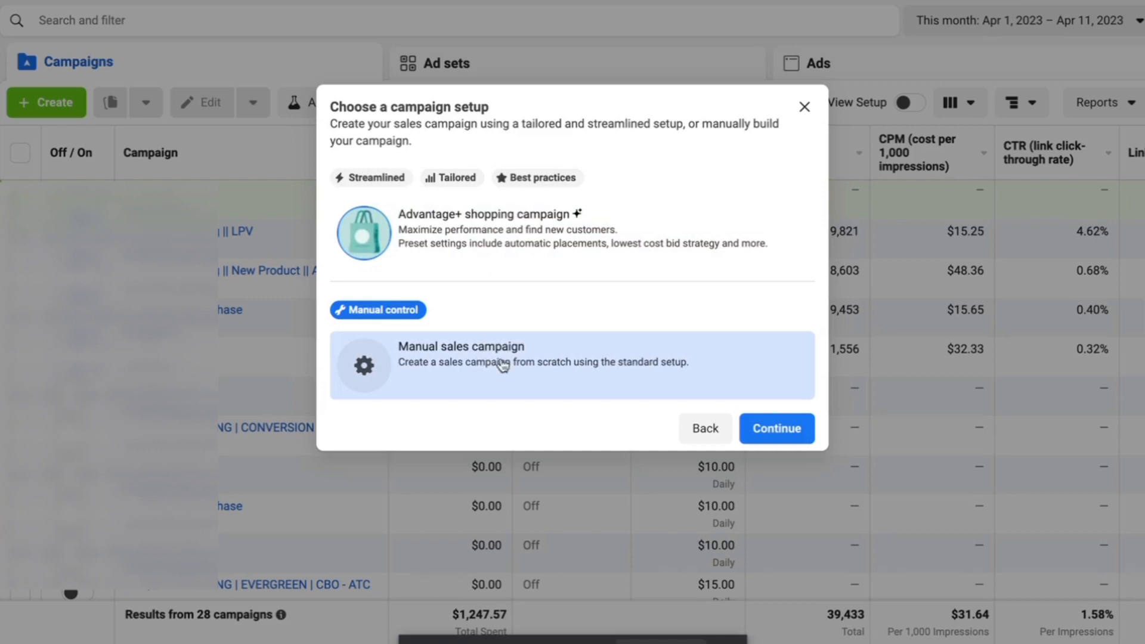
pyautogui.click(767, 429)
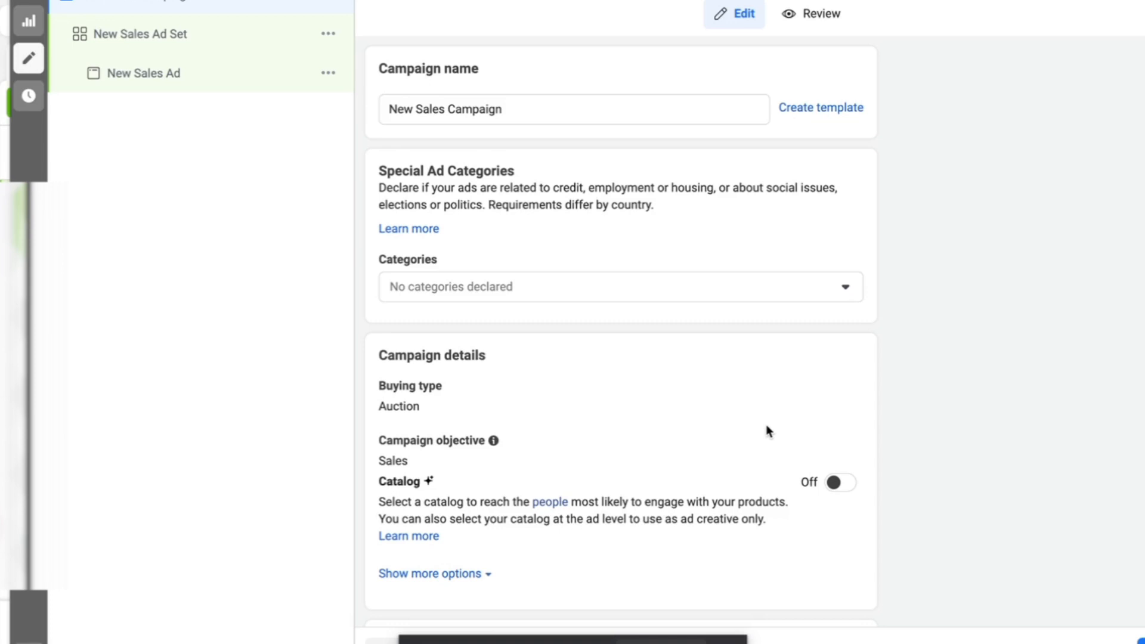
# Step: Rename the campaign as "Conversion | DPA"
pyautogui.tripleClick(534, 115)
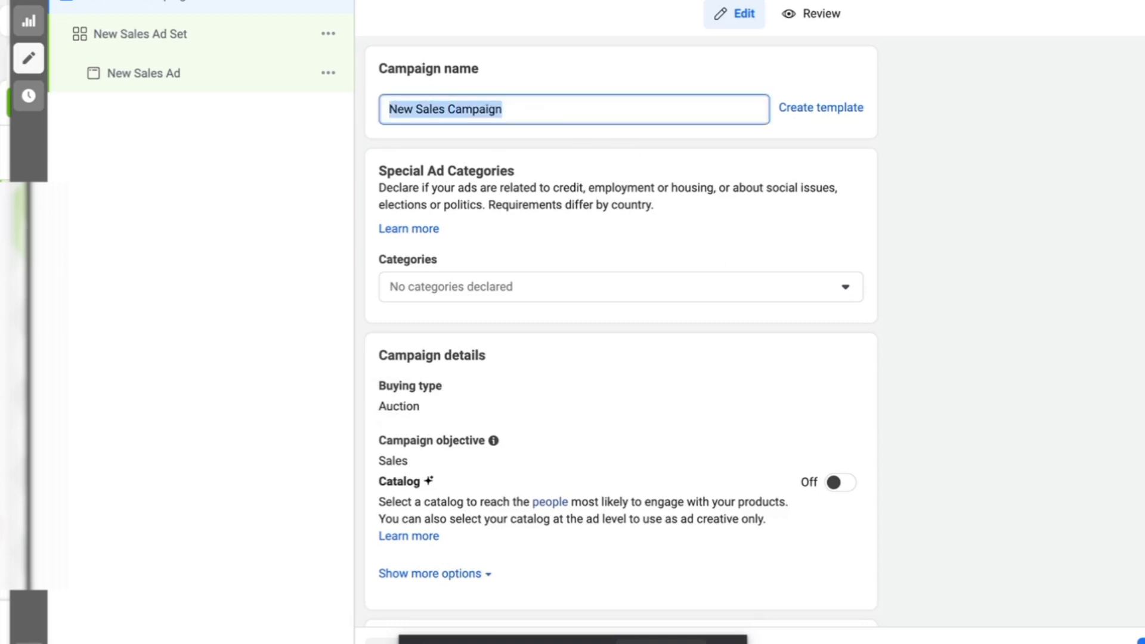
pyautogui.write('NF')
pyautogui.press('BackSpace')
pyautogui.press('BackSpace')
pyautogui.write('DPA')
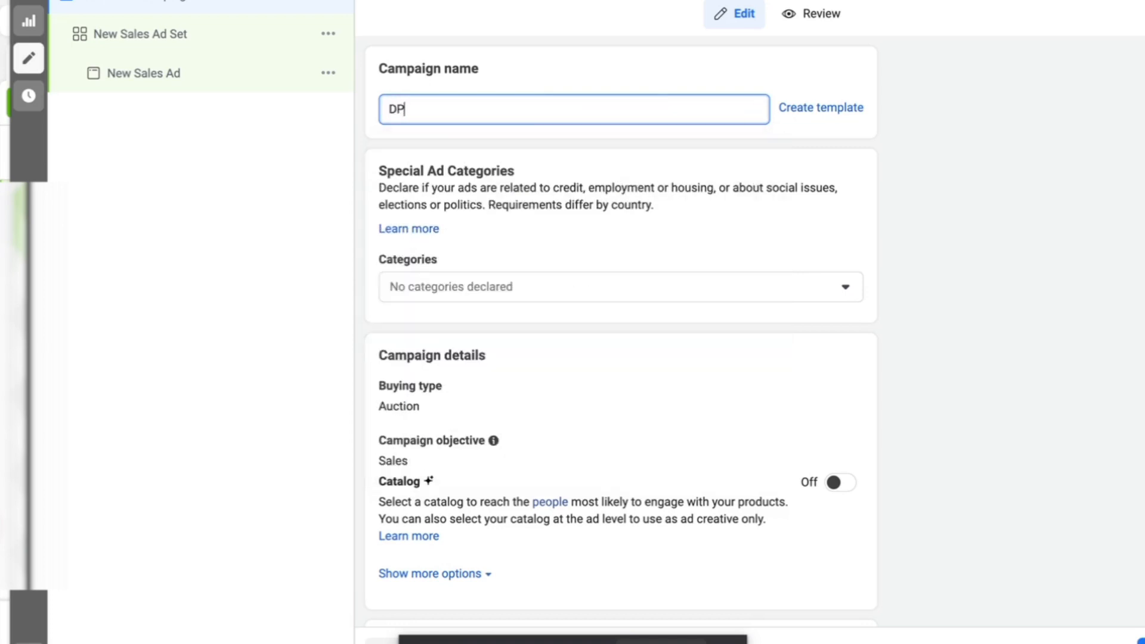
pyautogui.press('BackSpace')
pyautogui.press('BackSpace')
pyautogui.press('BackSpace')
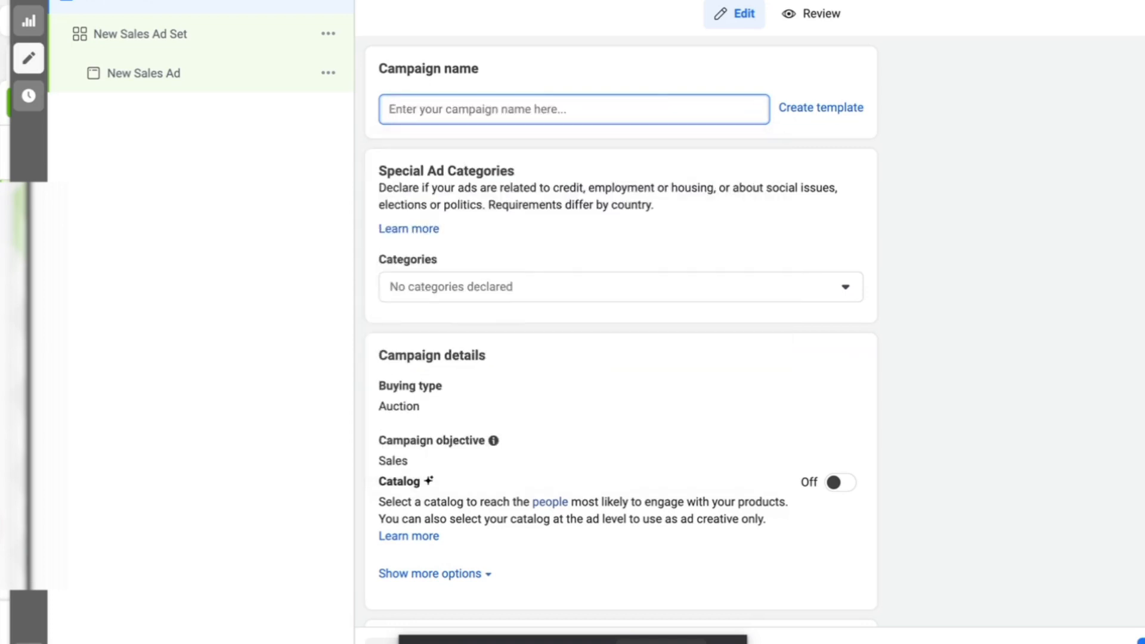
pyautogui.write('Conver')
pyautogui.write('sio')
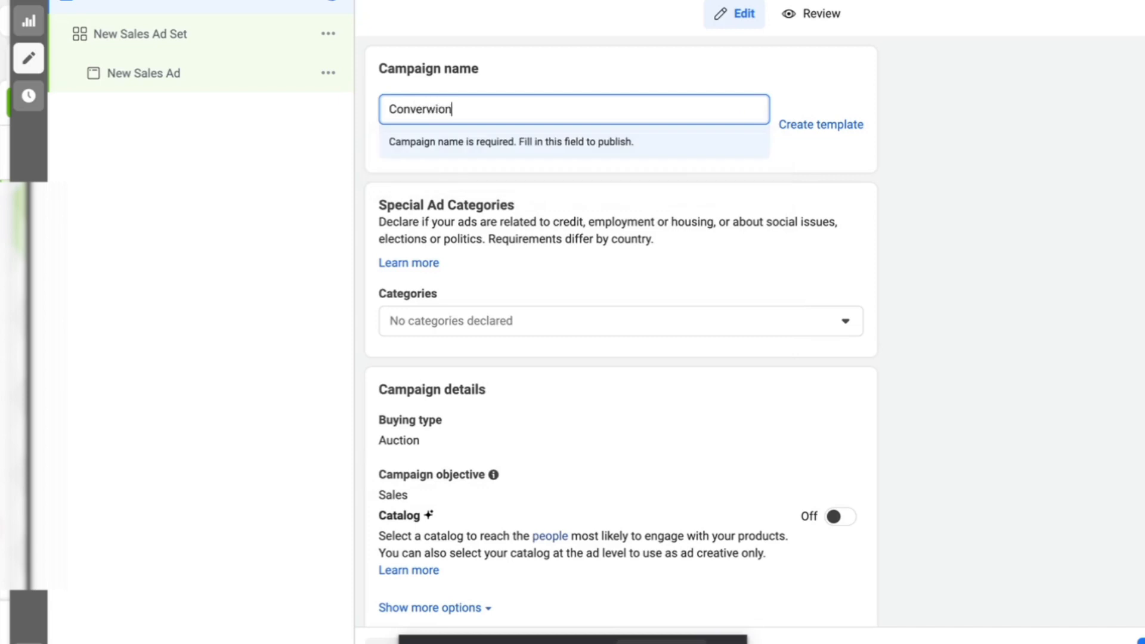
pyautogui.press('BackSpace')
pyautogui.press('BackSpace')
pyautogui.press('BackSpace')
pyautogui.press('BackSpace')
pyautogui.press('BackSpace')
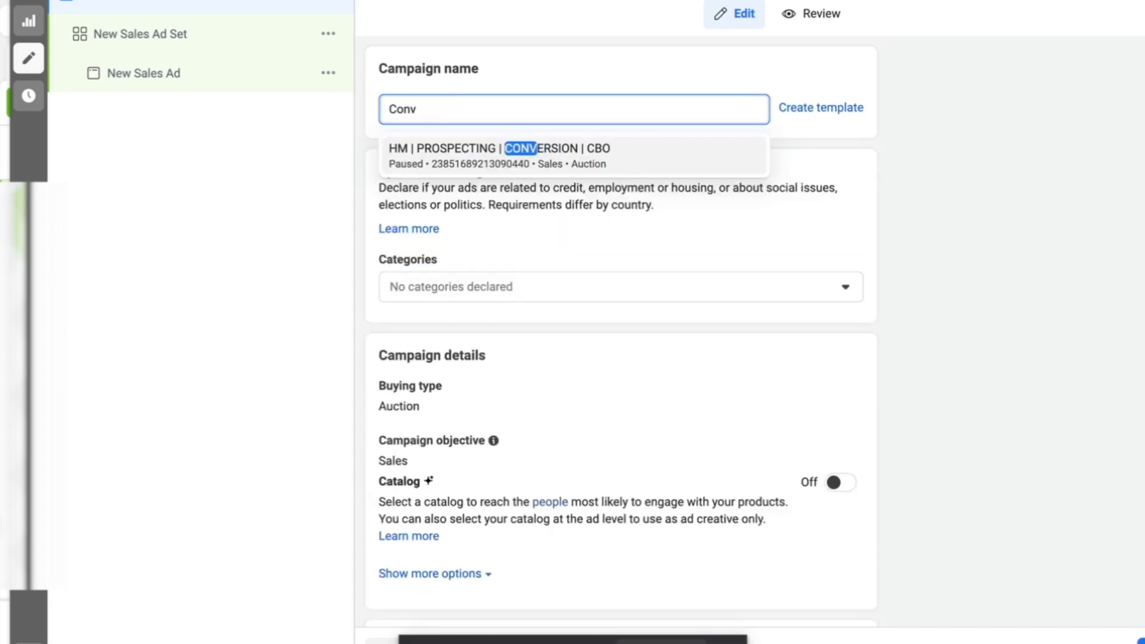
pyautogui.write('ersion ')
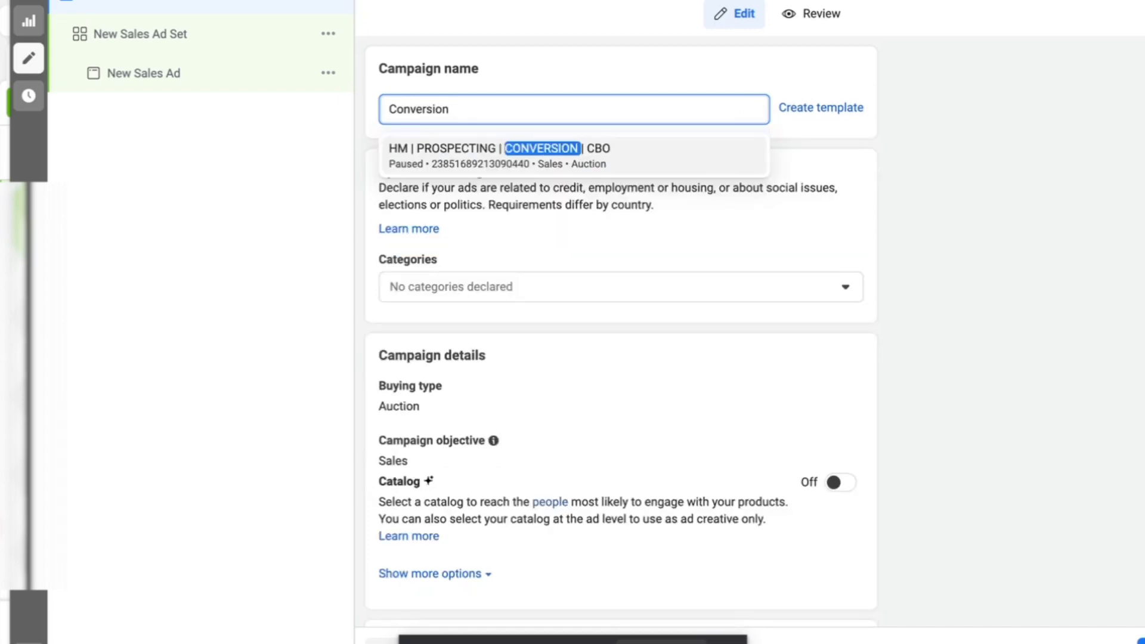
pyautogui.write('| DPA')
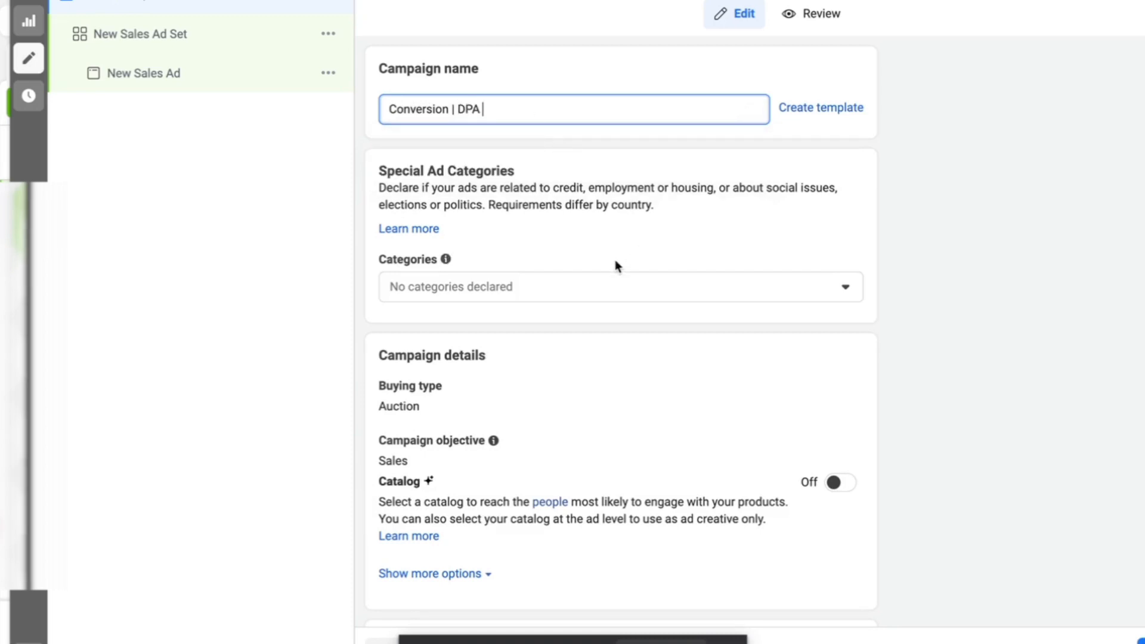
# Step: Enable the catalog in the campaign details and select Shopify Product Catalog as its source
pyautogui.scroll(-3, 615, 262)
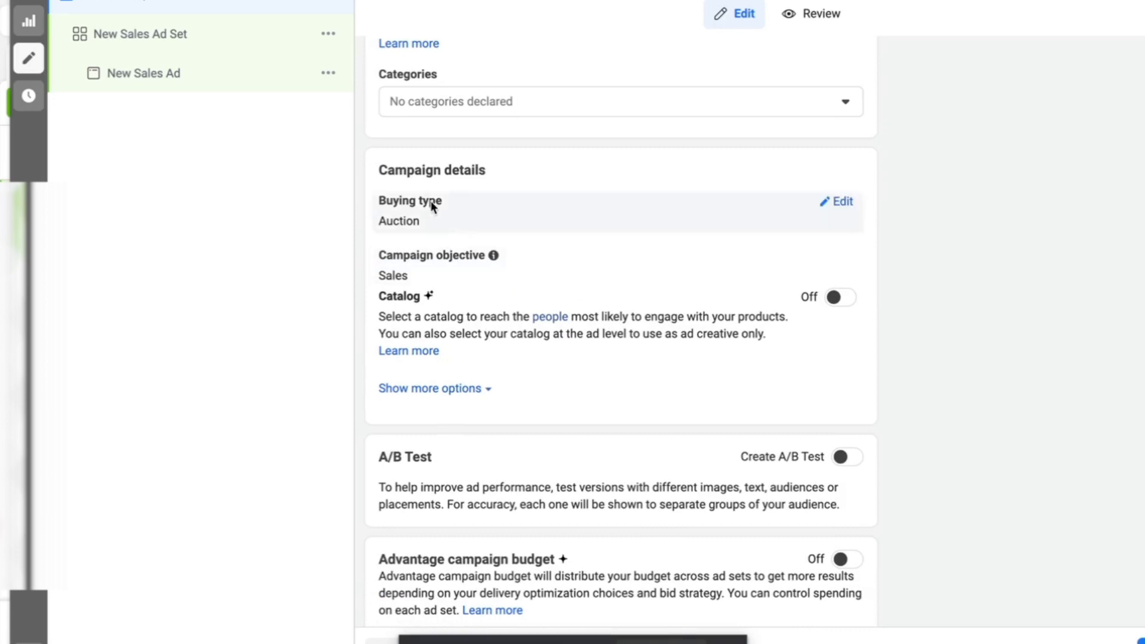
pyautogui.scroll(-1, 628, 248)
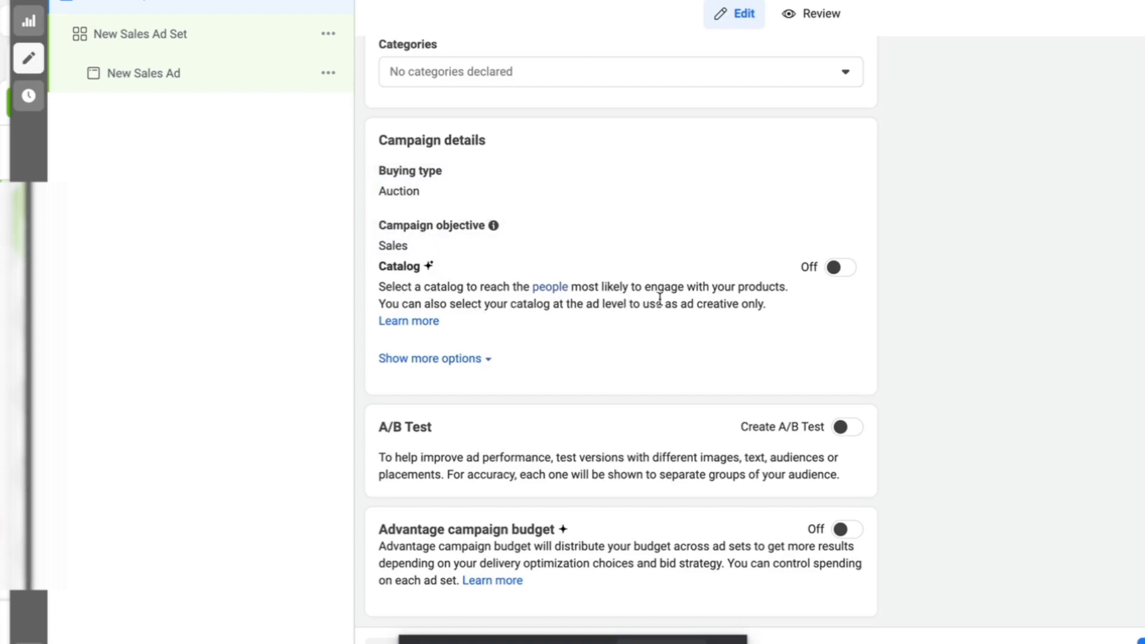
pyautogui.click(834, 273)
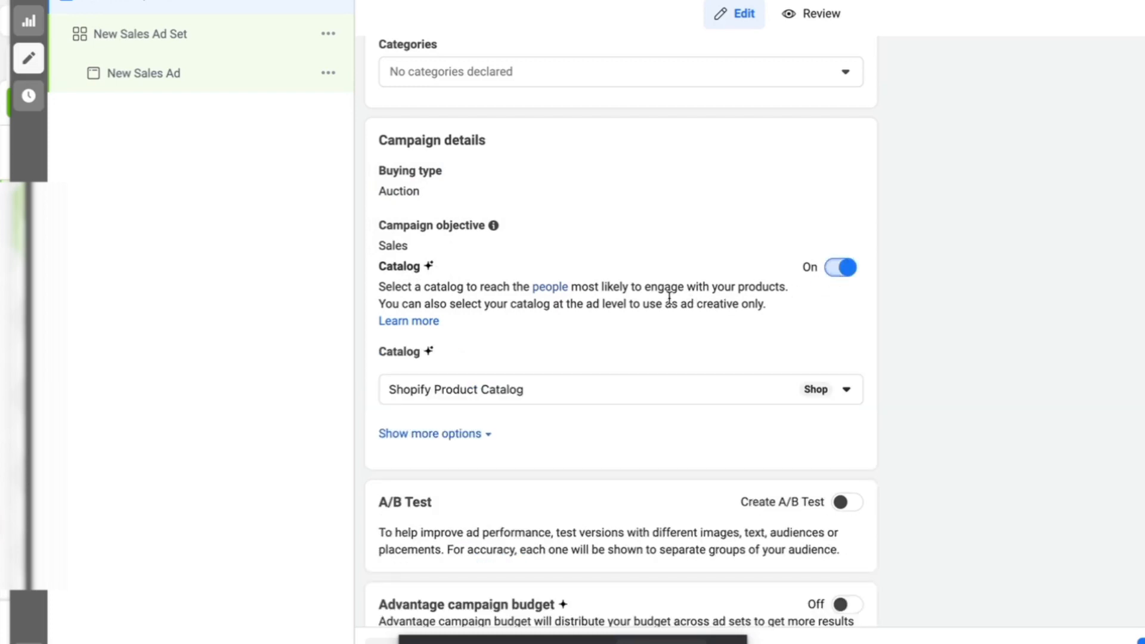
pyautogui.click(706, 403)
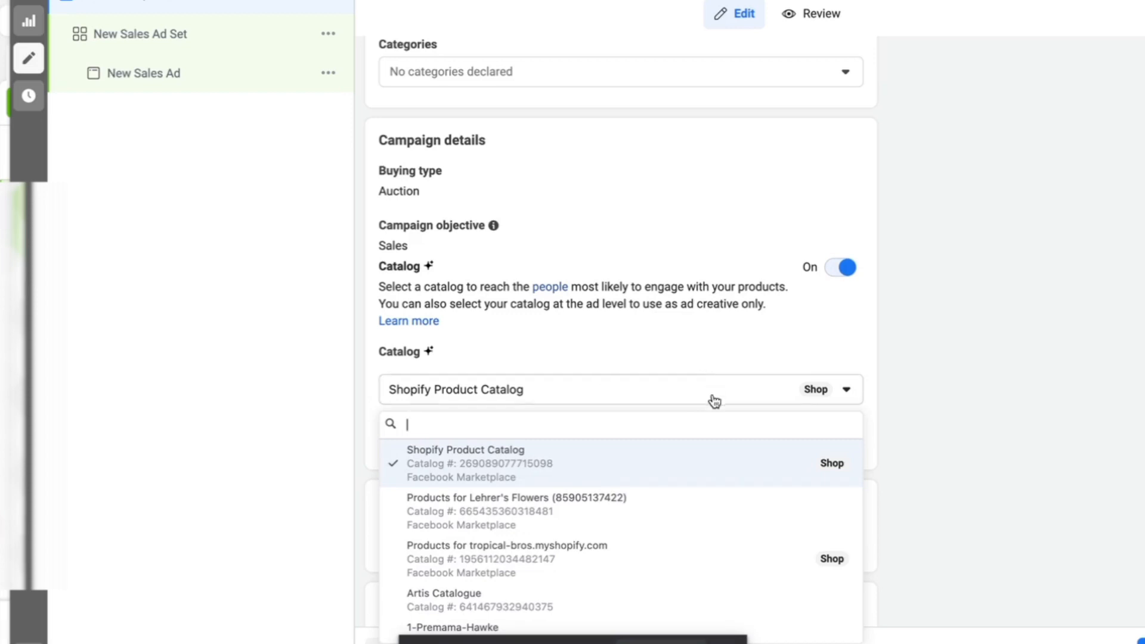
pyautogui.scroll(-1, 716, 306)
pyautogui.scroll(-1, 717, 308)
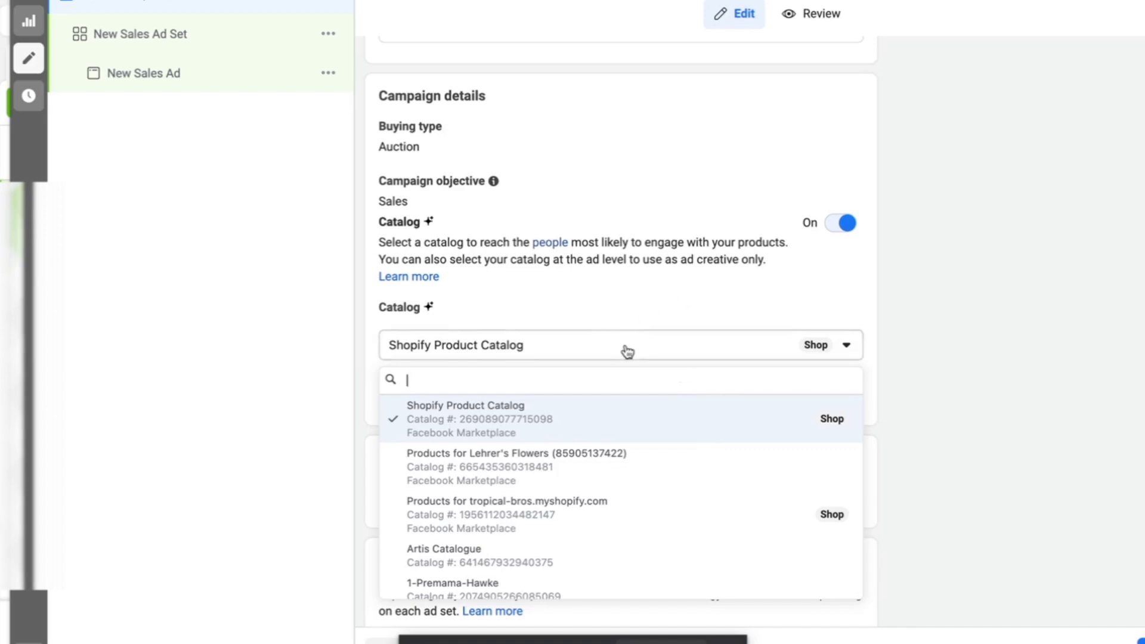
pyautogui.moveTo(547, 419)
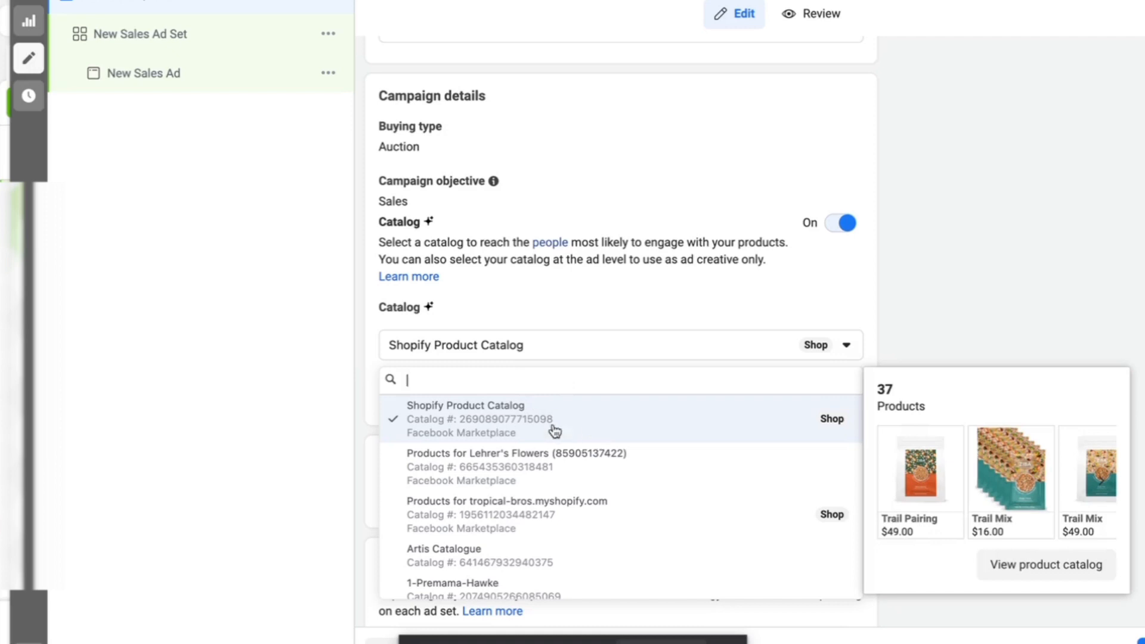
pyautogui.moveTo(672, 553)
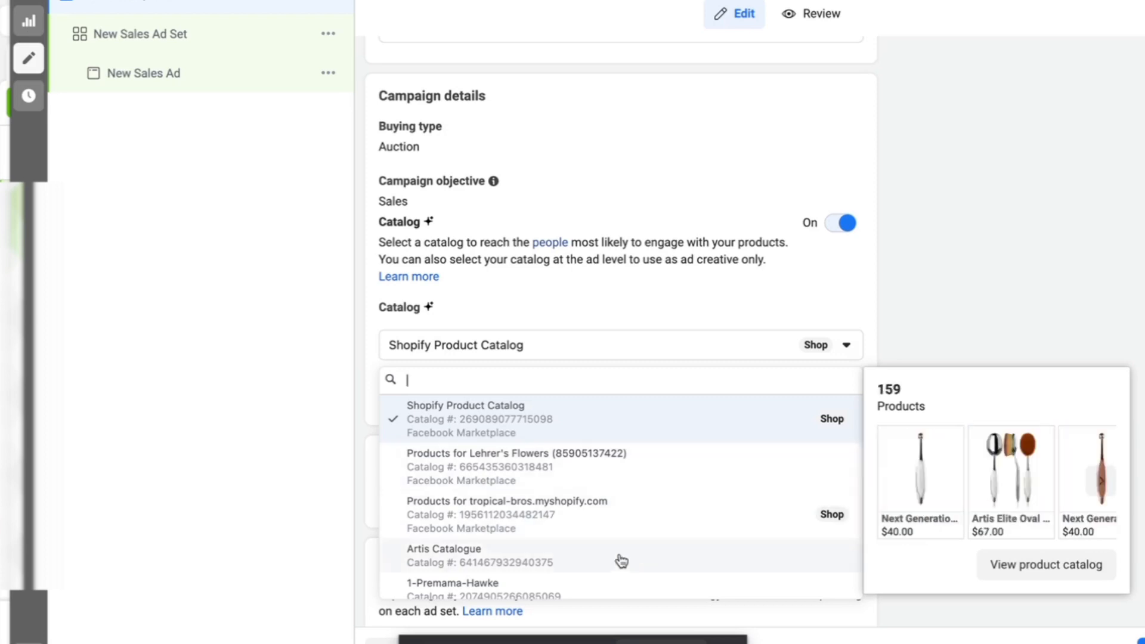
pyautogui.moveTo(619, 476)
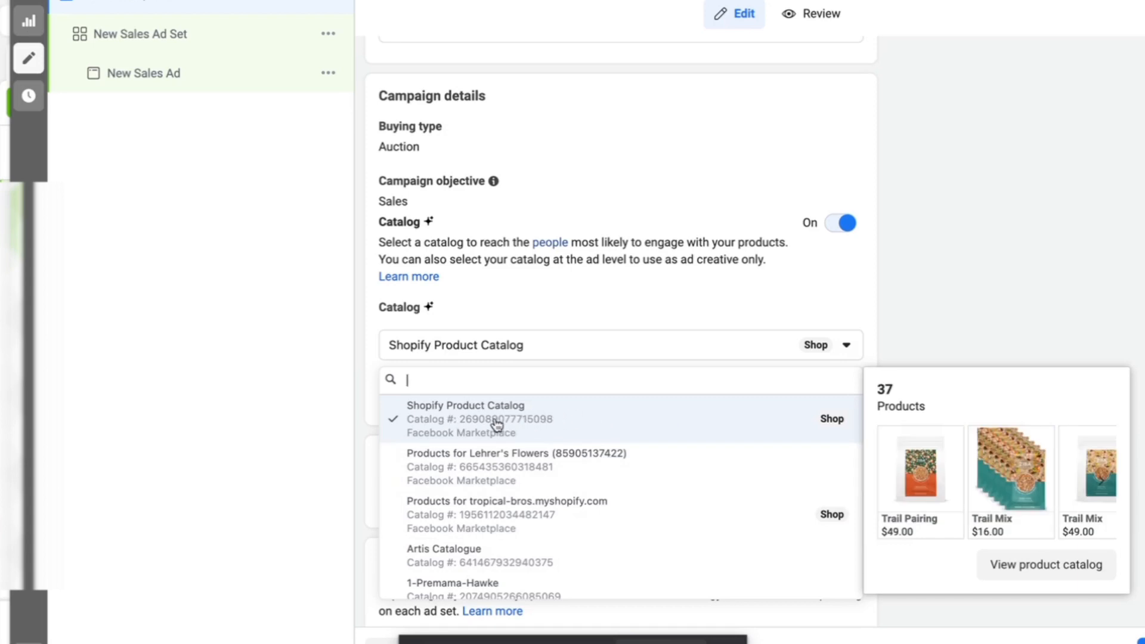
pyautogui.click(536, 422)
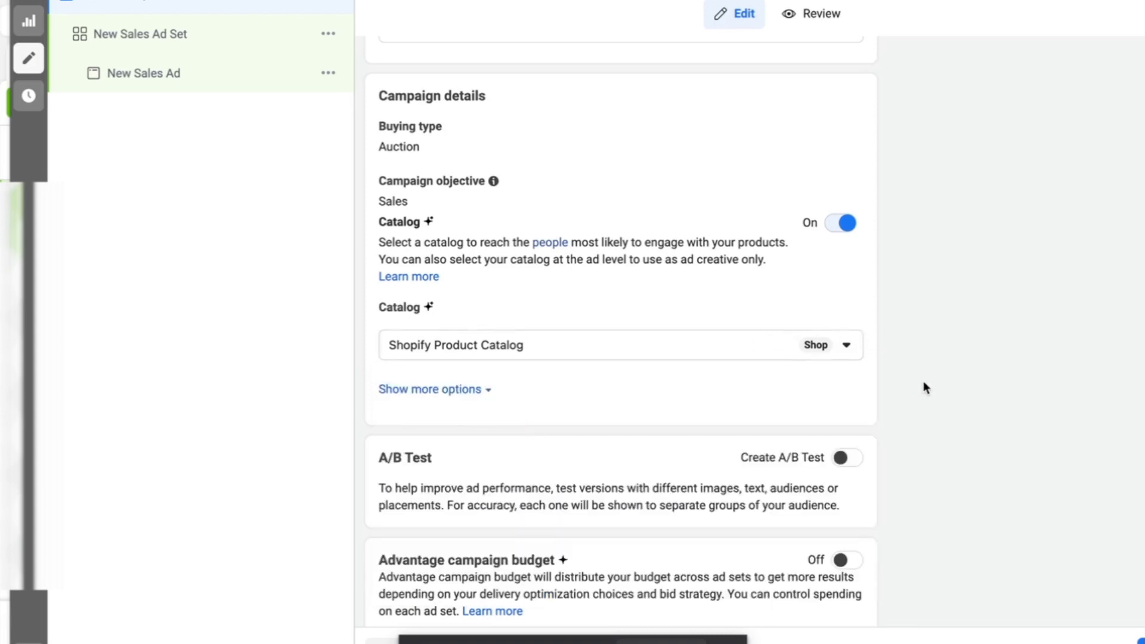
# Step: Turn on the Advantage campaign budget and continue to the ad set settings
pyautogui.scroll(-1, 924, 388)
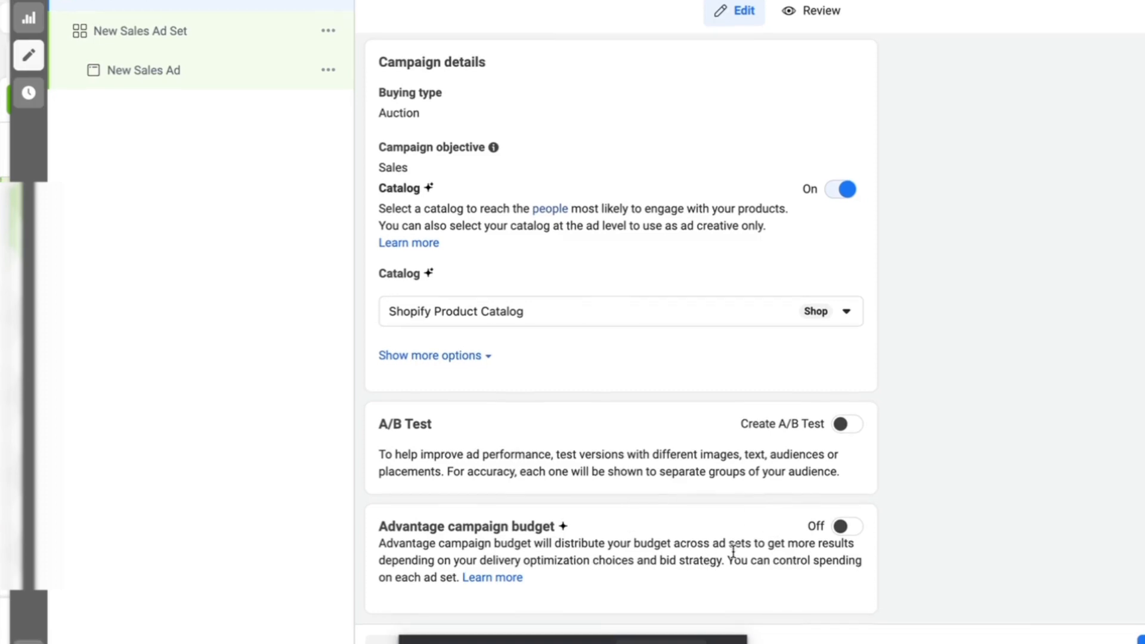
pyautogui.click(840, 530)
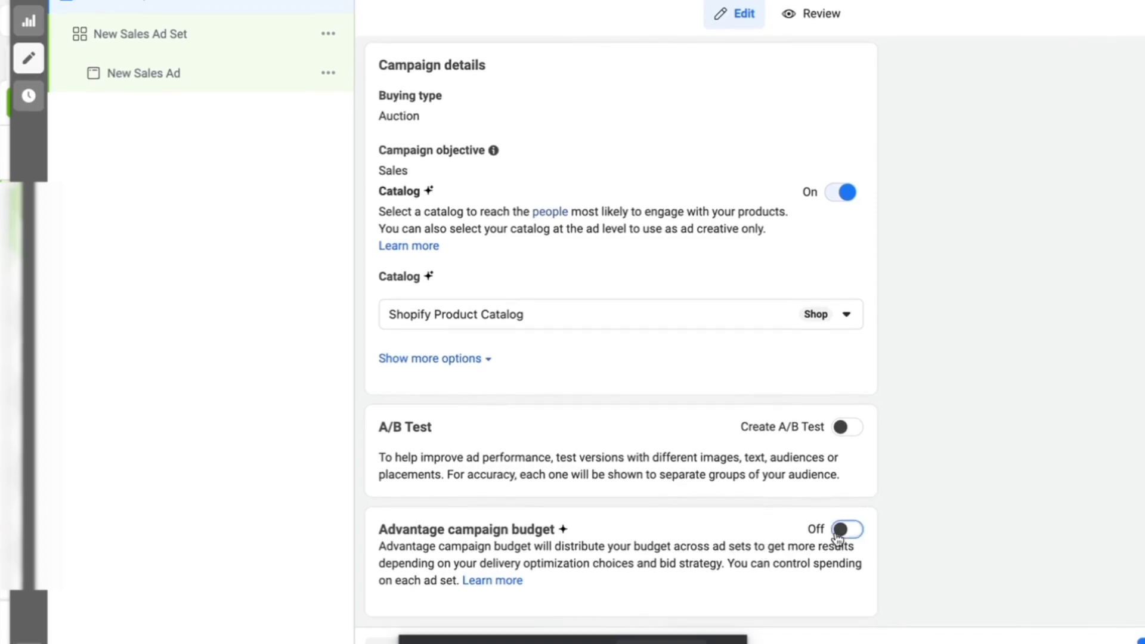
pyautogui.scroll(-3, 904, 500)
pyautogui.scroll(-2, 904, 500)
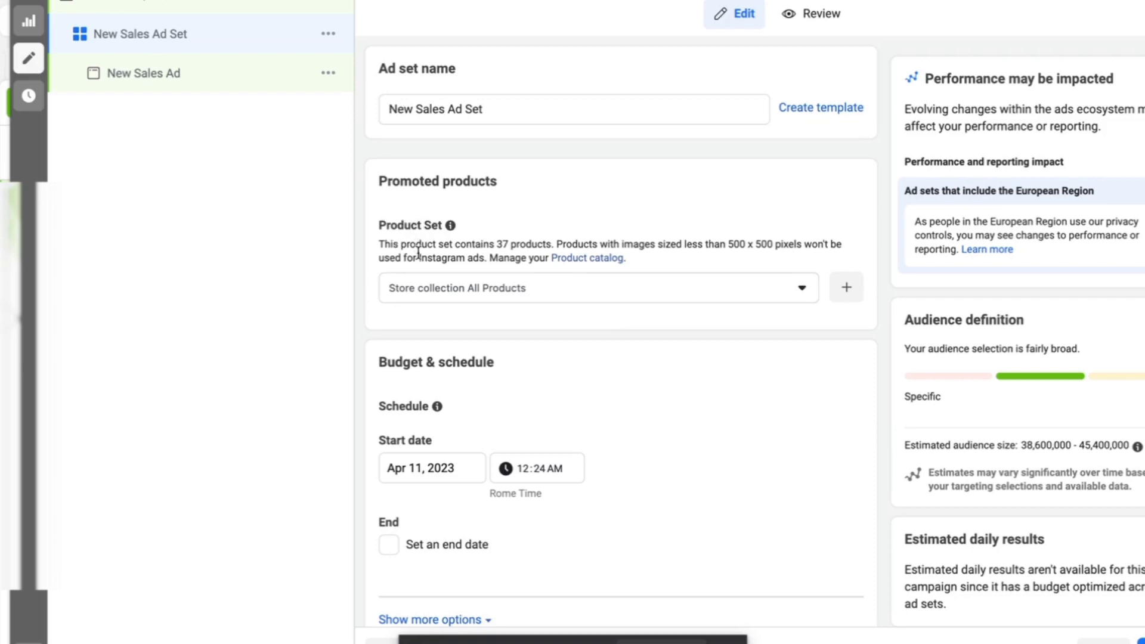
# Step: Set the ad set's promoted product set to Gift Boxes
pyautogui.click(739, 289)
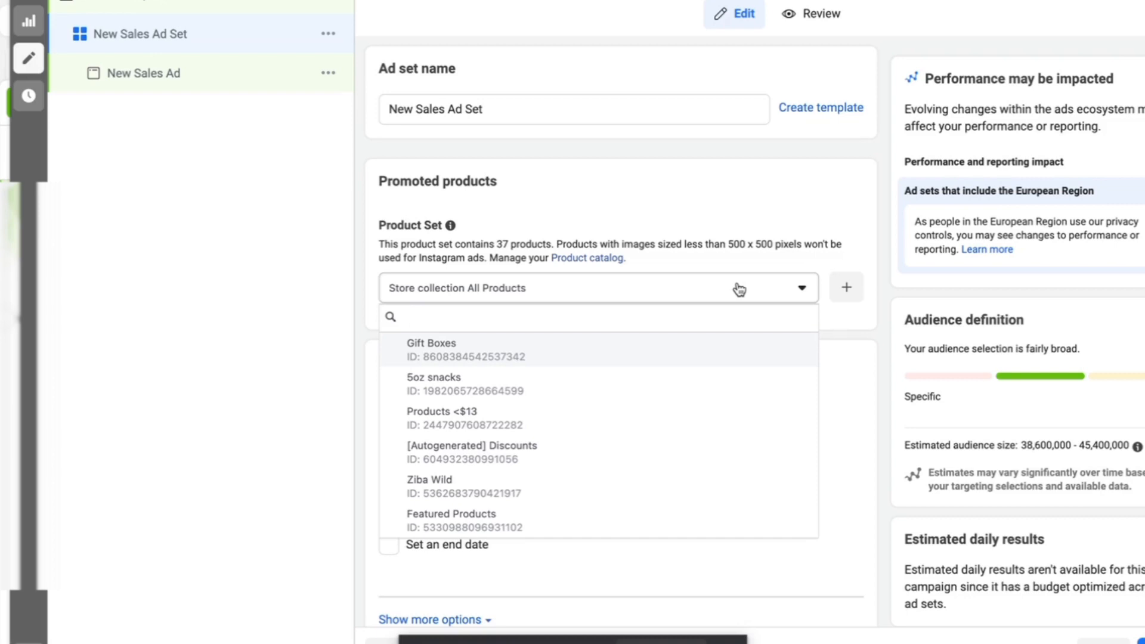
pyautogui.moveTo(678, 347)
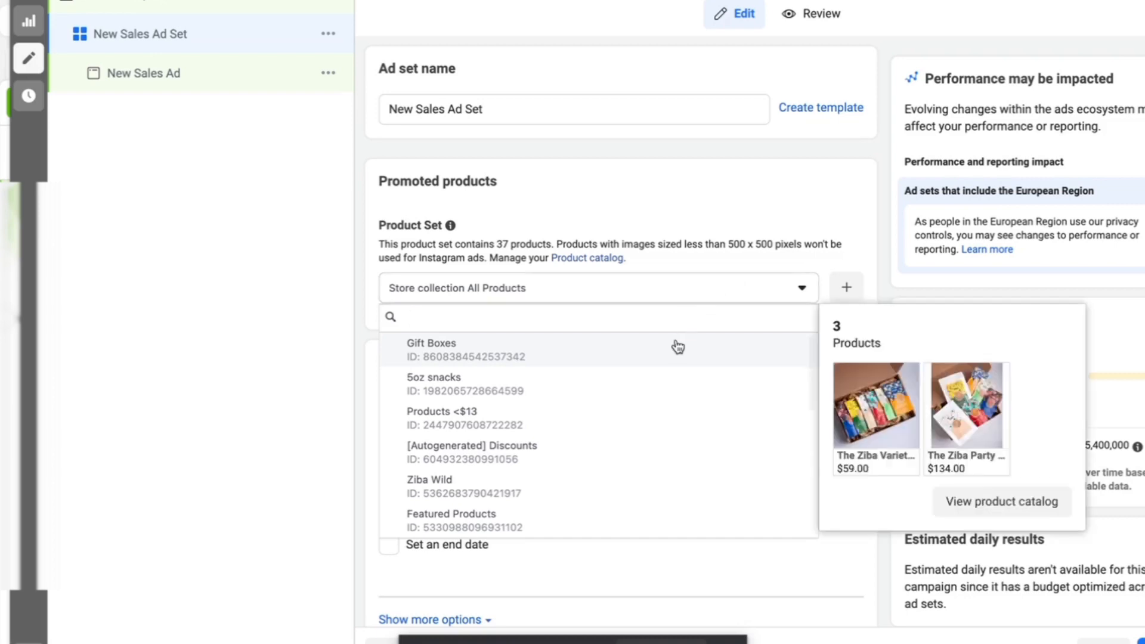
pyautogui.moveTo(620, 435)
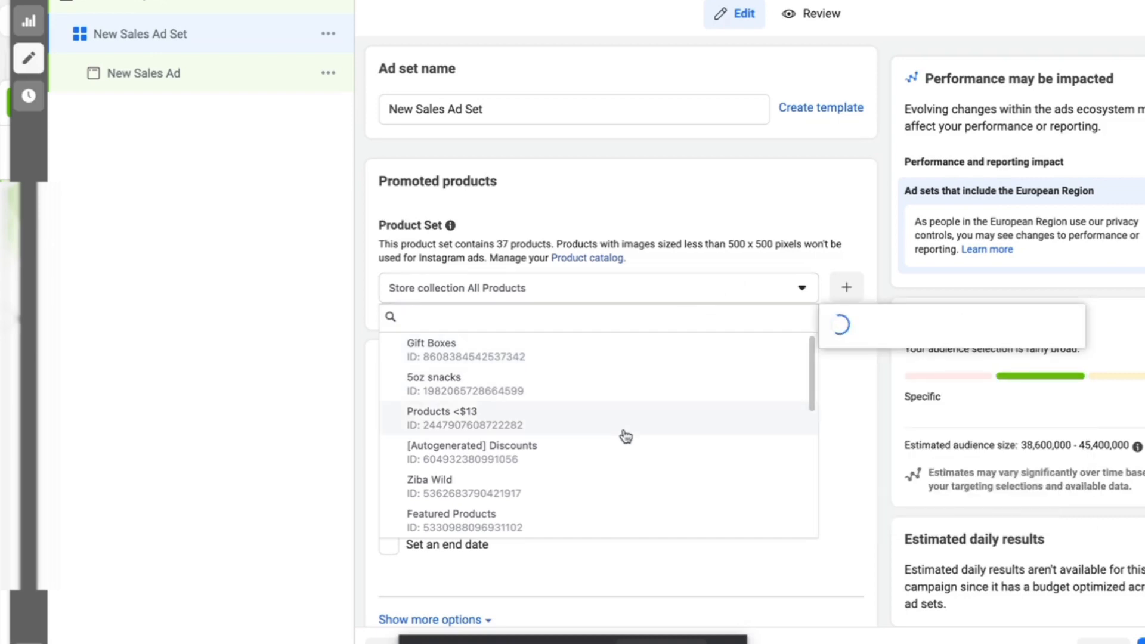
pyautogui.click(569, 360)
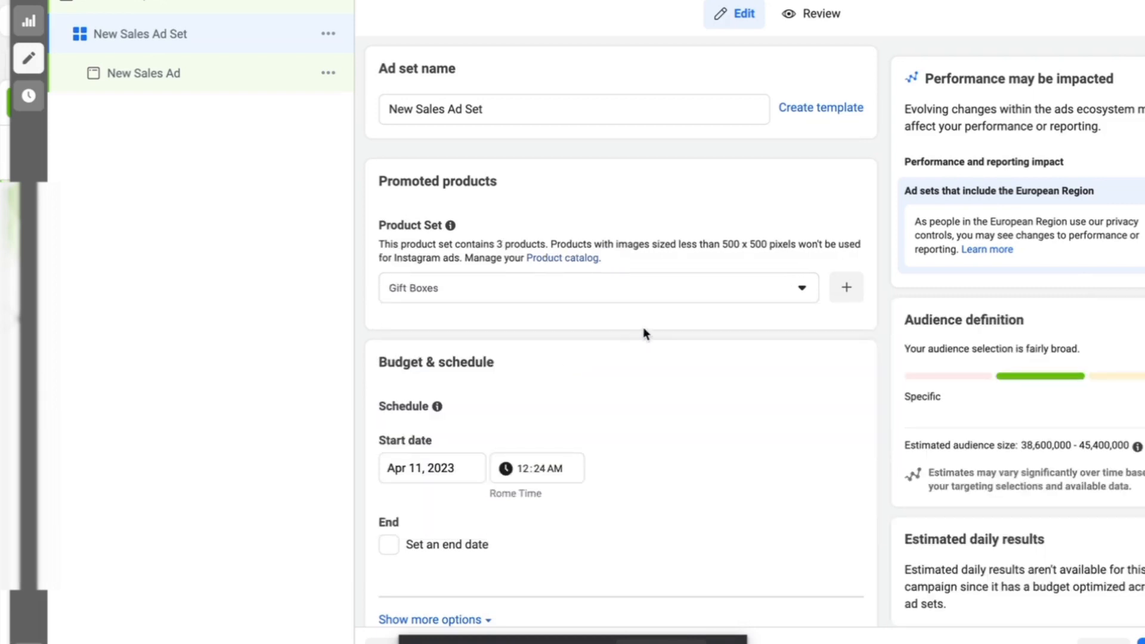
# Step: Add the Lookalike (3%) - ZIBAFOODS_CUSTOMER_LIST audience to the ad set's custom audiences
pyautogui.scroll(-3, 740, 374)
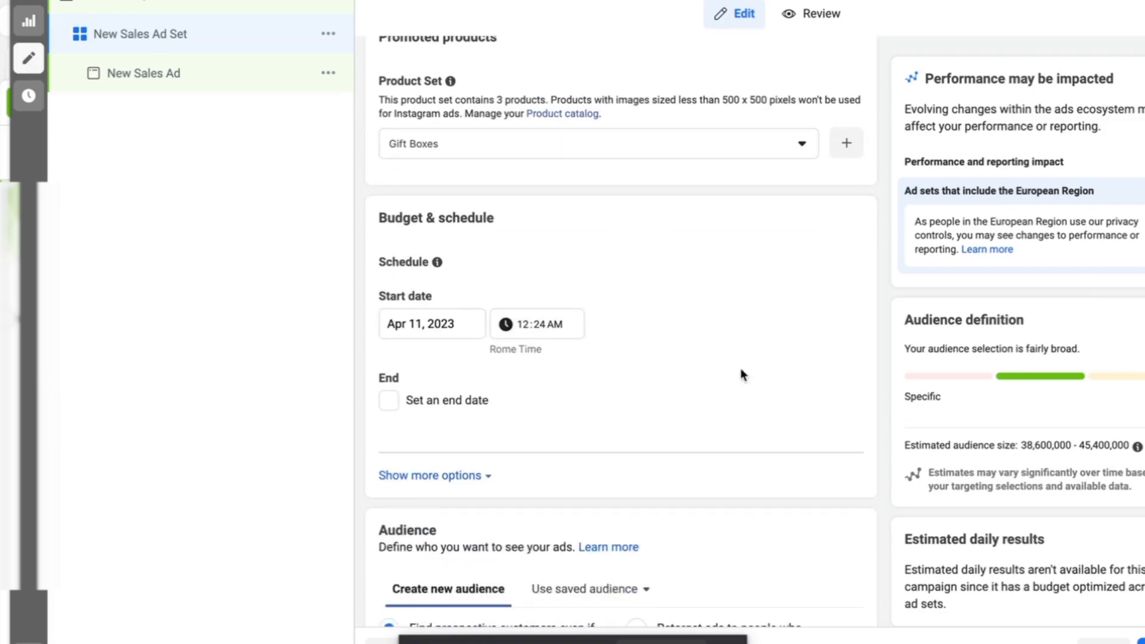
pyautogui.scroll(-3, 741, 374)
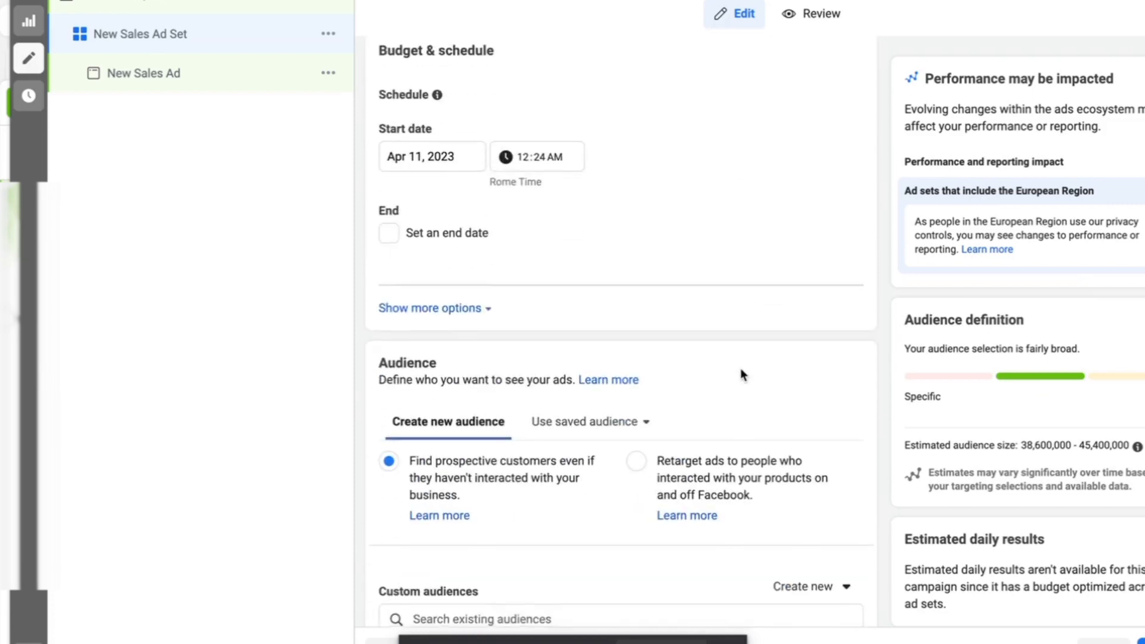
pyautogui.scroll(-4, 741, 374)
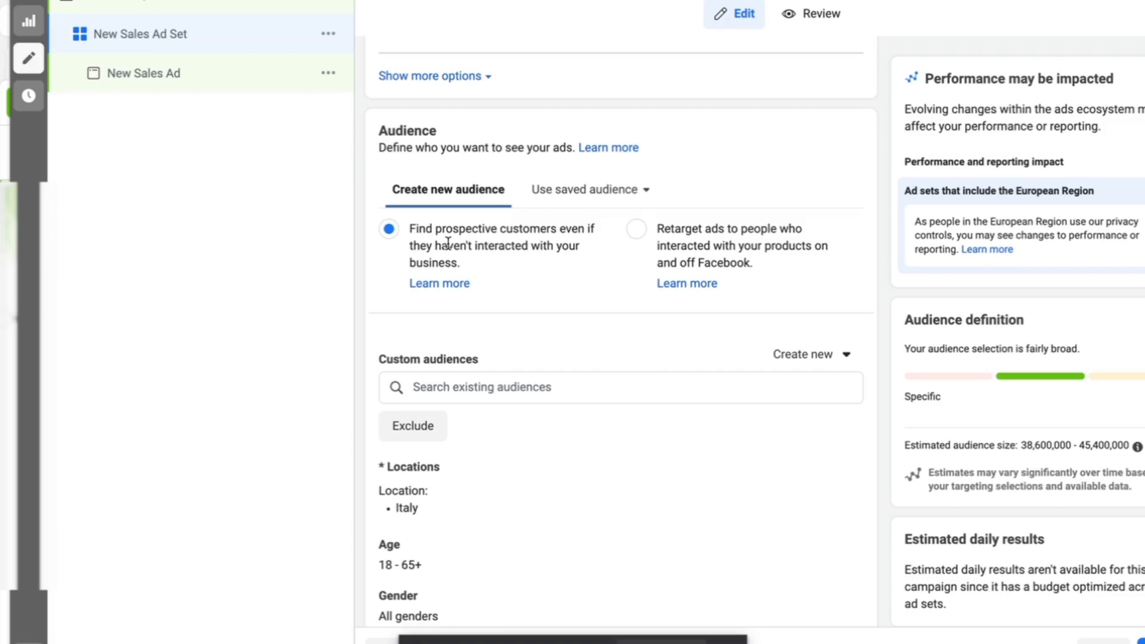
pyautogui.scroll(-2, 449, 235)
pyautogui.scroll(-3, 470, 338)
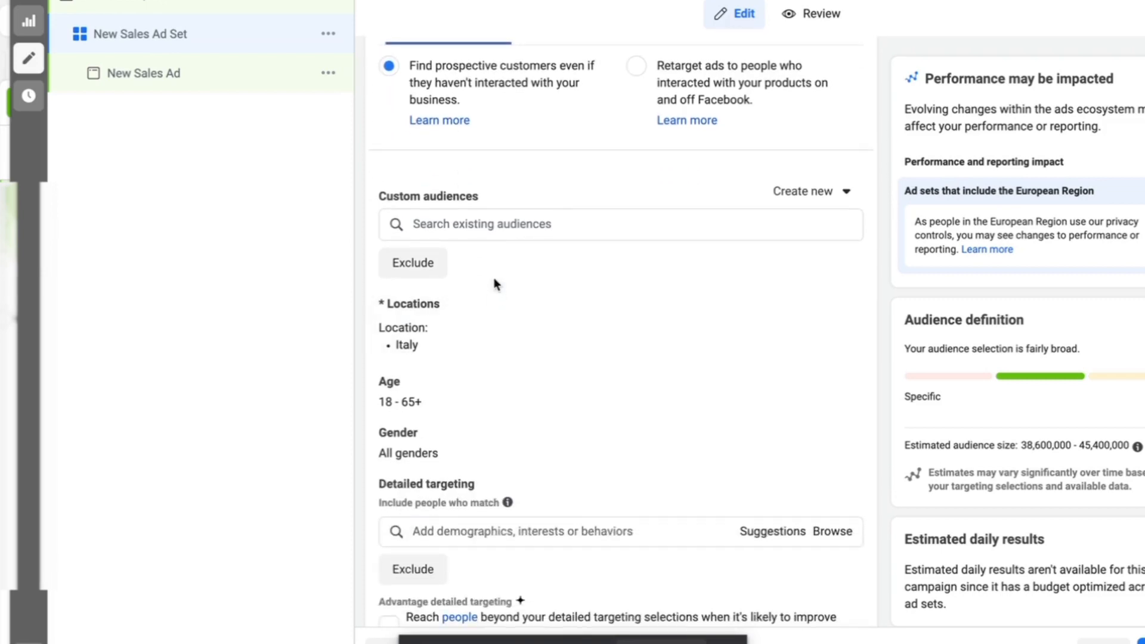
pyautogui.click(525, 227)
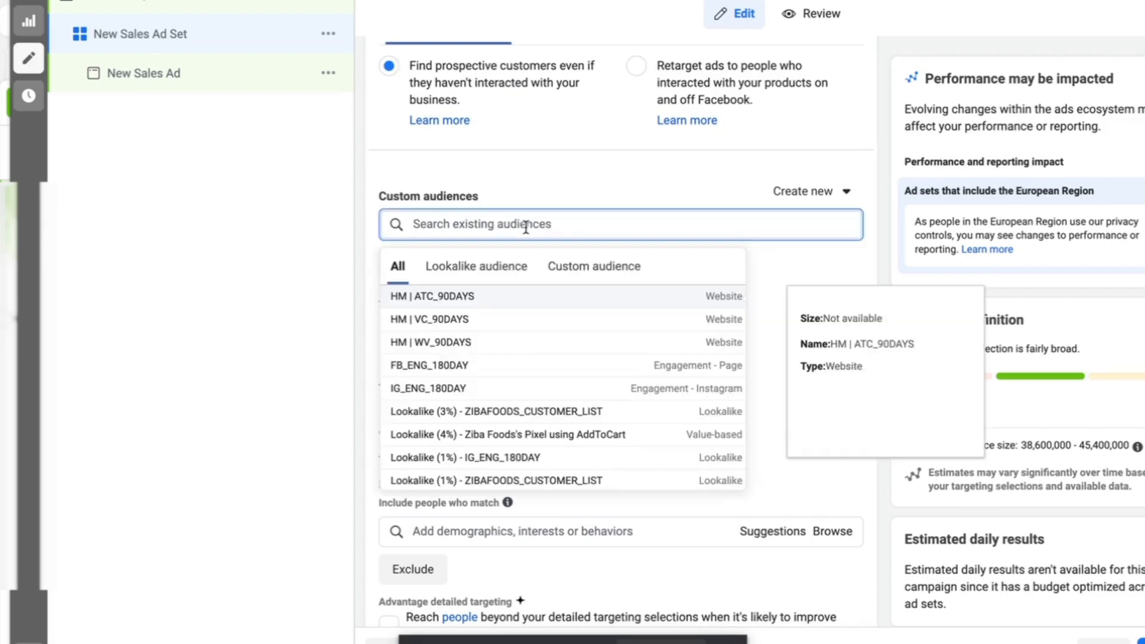
pyautogui.scroll(-1, 525, 227)
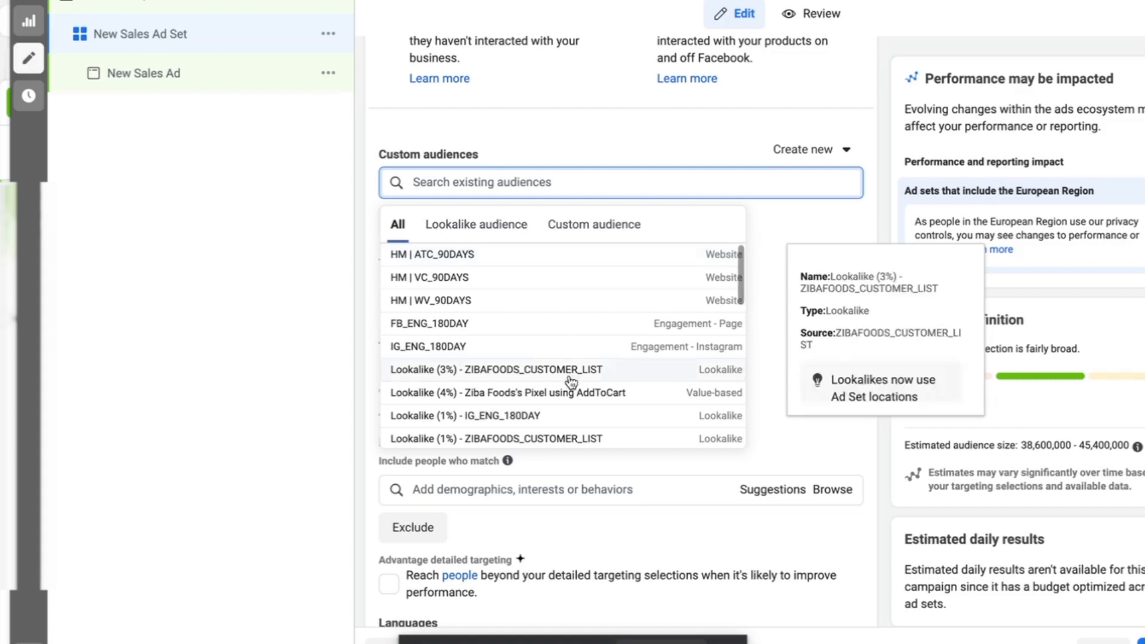
pyautogui.scroll(-2, 571, 381)
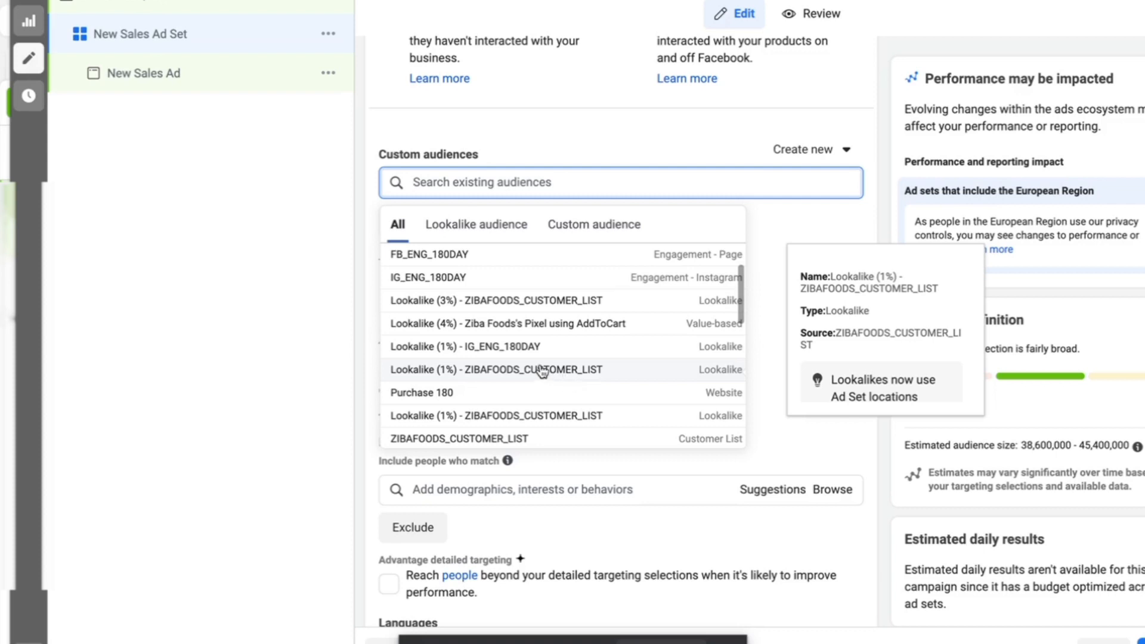
pyautogui.click(502, 304)
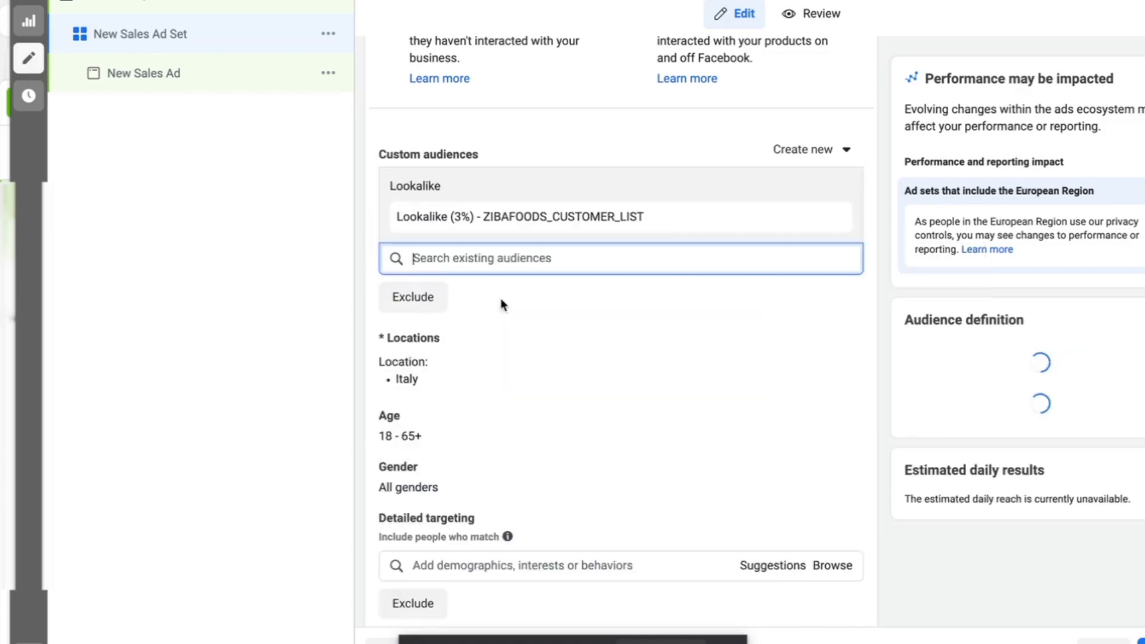
pyautogui.click(868, 244)
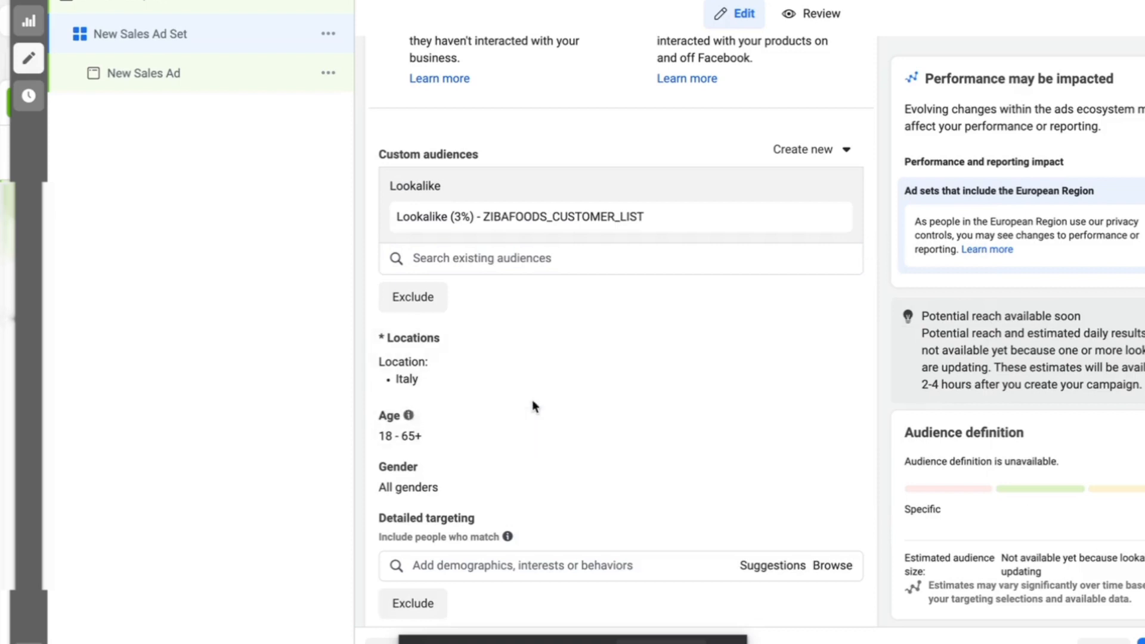
# Step: Replace Italy with the United States as the audience location and target only people living in this location
pyautogui.click(841, 338)
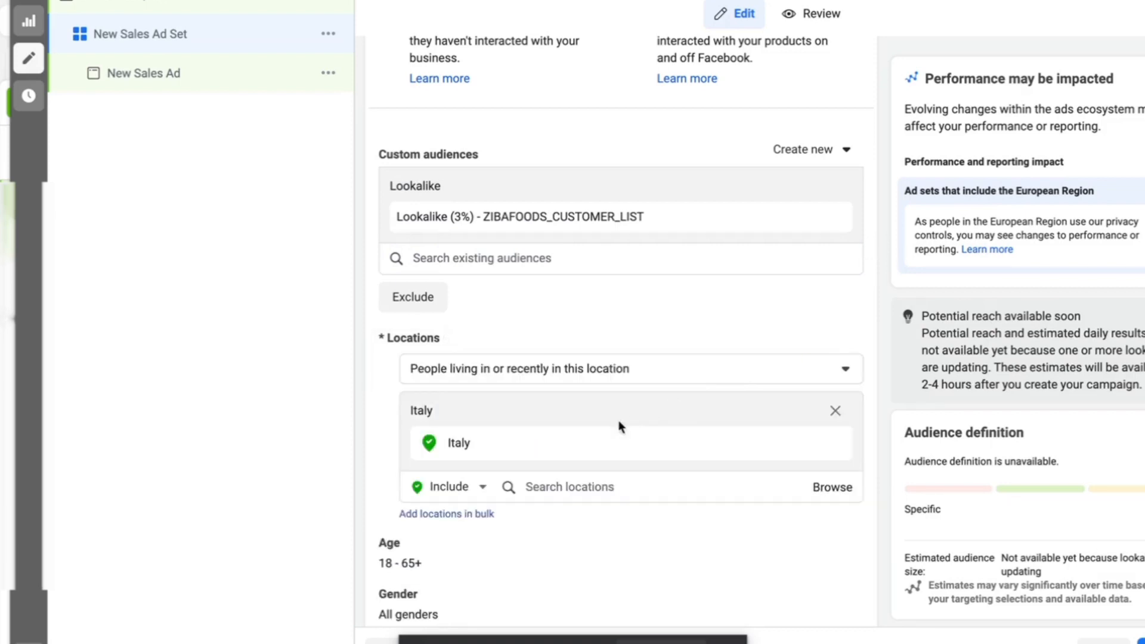
pyautogui.click(585, 488)
pyautogui.write('uni')
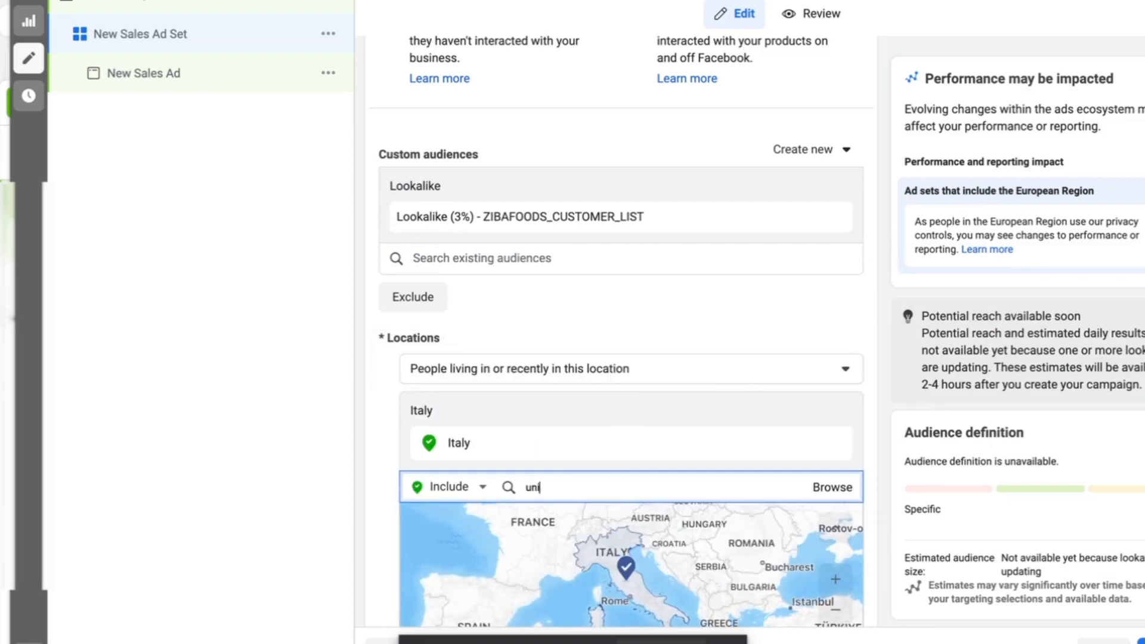
pyautogui.write('ted sate')
pyautogui.tripleClick(588, 497)
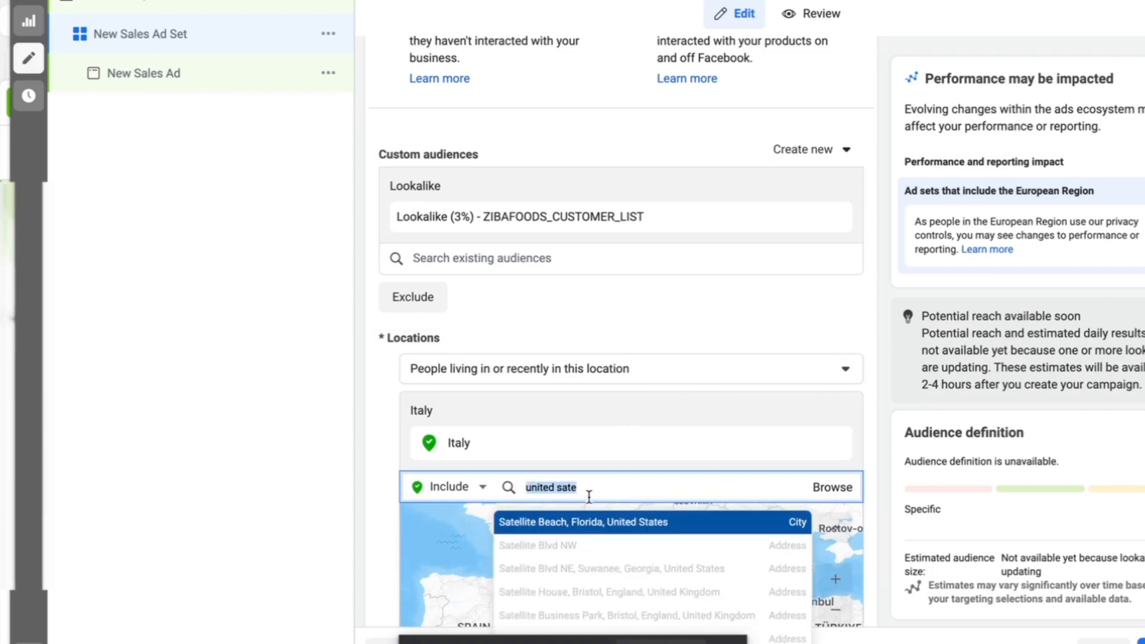
pyautogui.press('BackSpace')
pyautogui.write('united state')
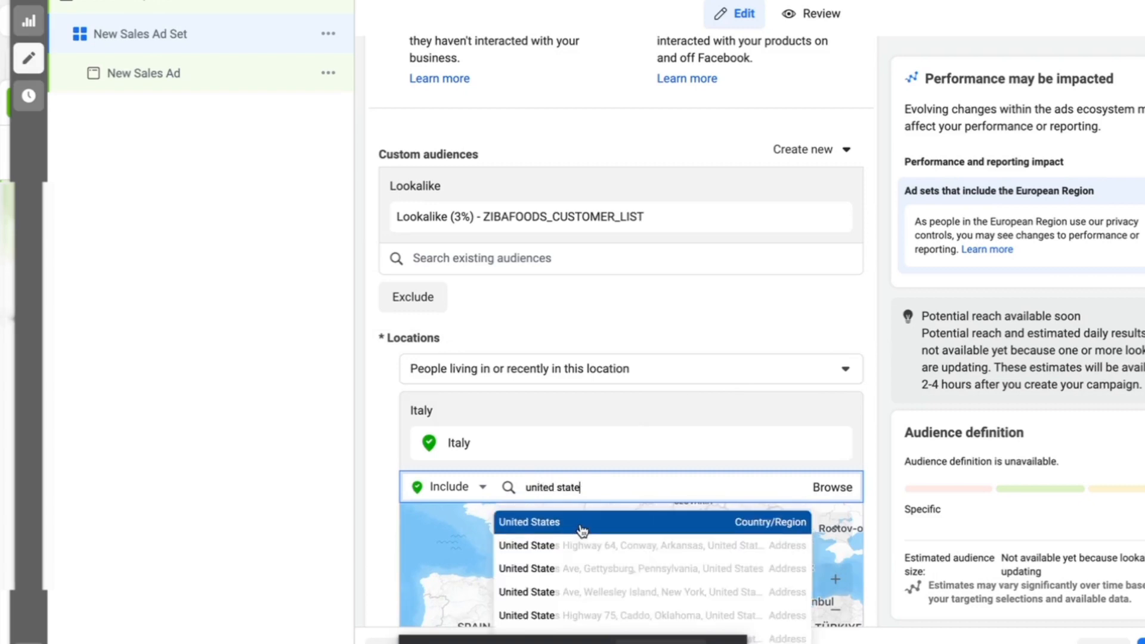
pyautogui.click(582, 529)
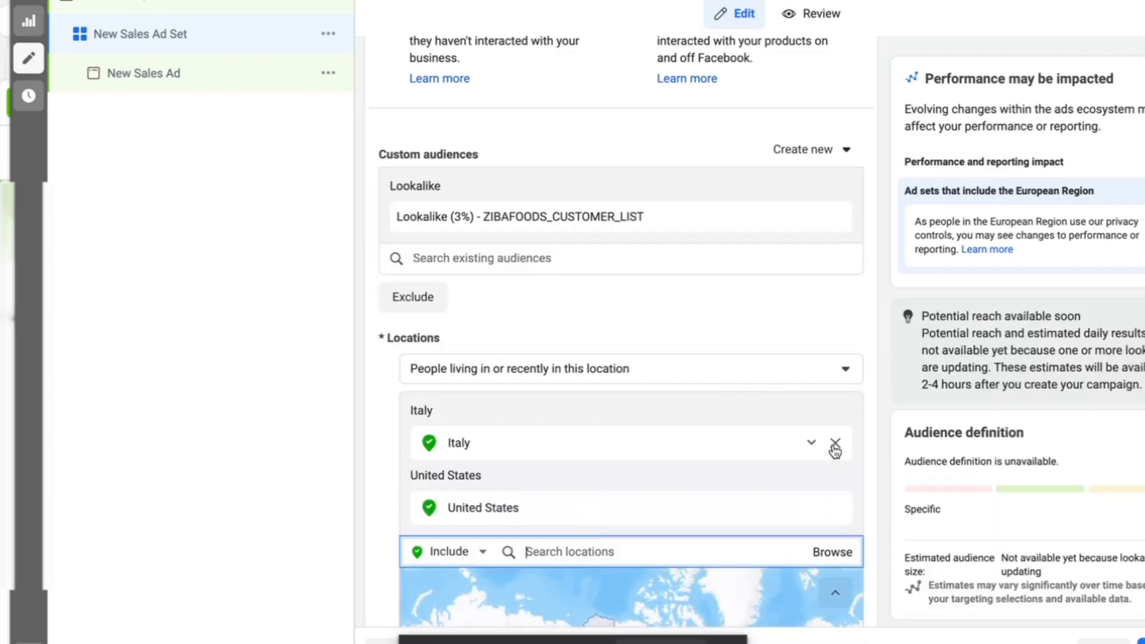
pyautogui.click(832, 444)
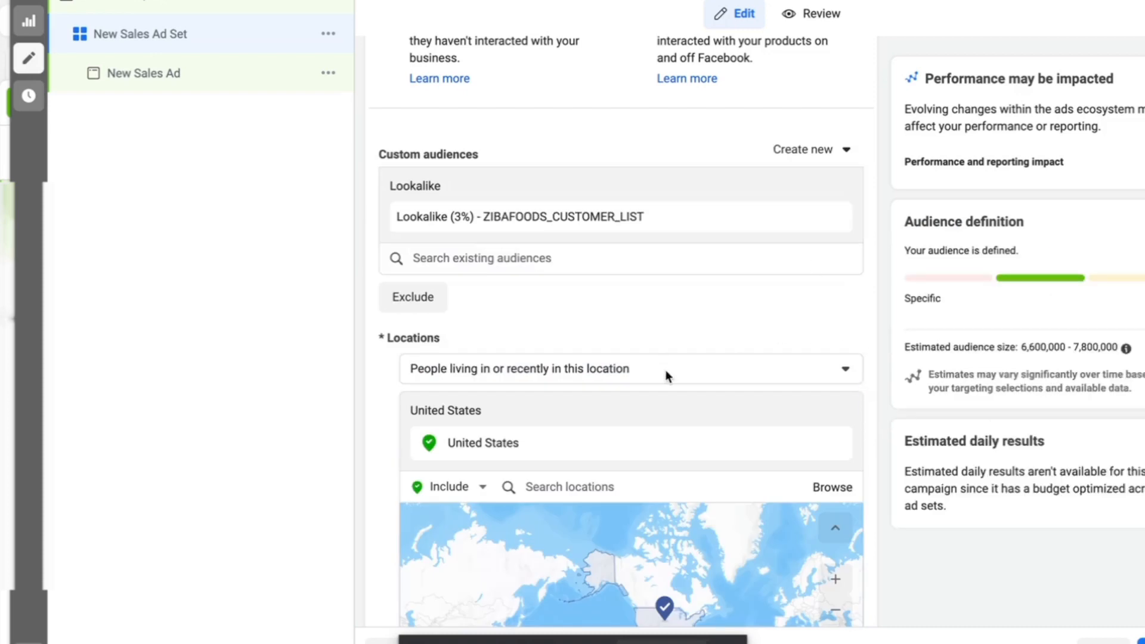
pyautogui.click(666, 369)
pyautogui.click(422, 456)
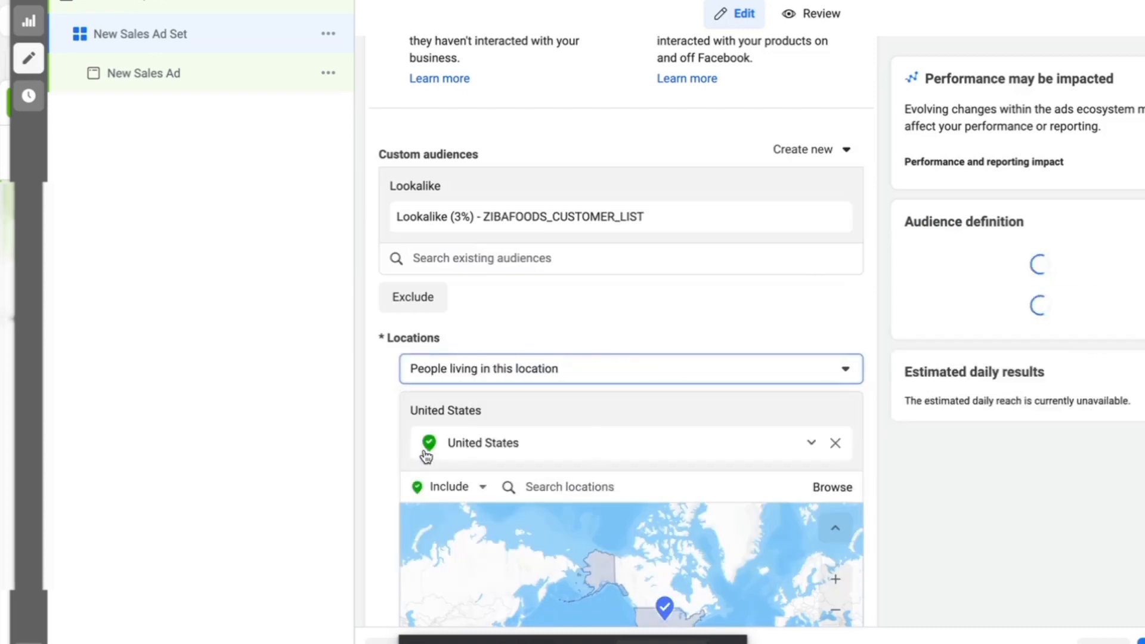
# Step: Add the interest Snacking (food & drink) to the ad set's detailed targeting
pyautogui.scroll(-4, 882, 486)
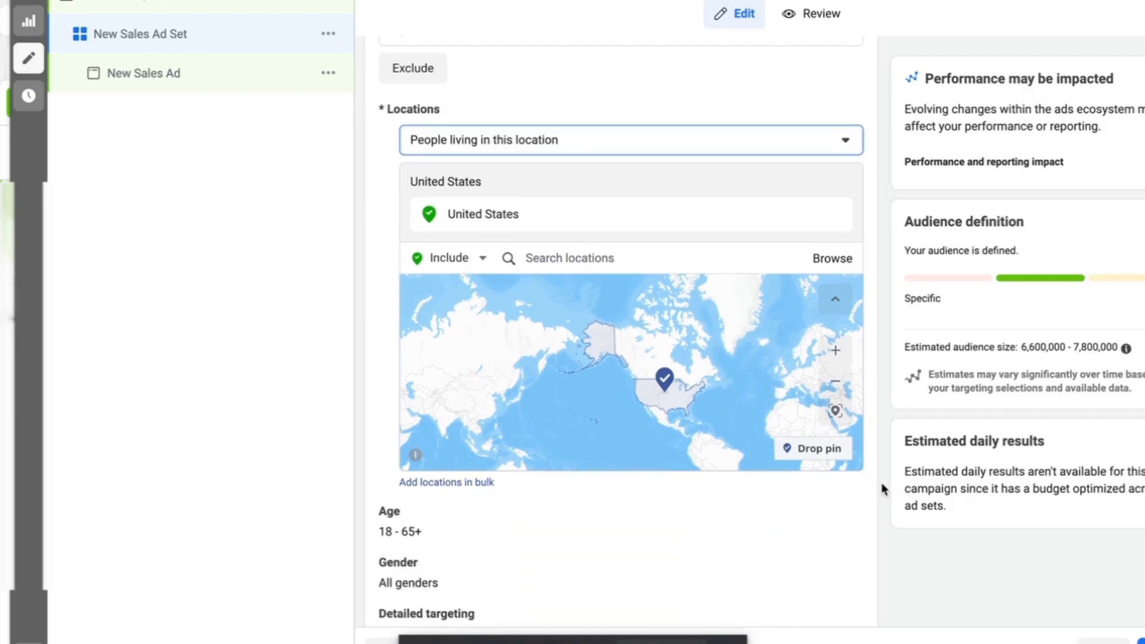
pyautogui.scroll(-5, 882, 487)
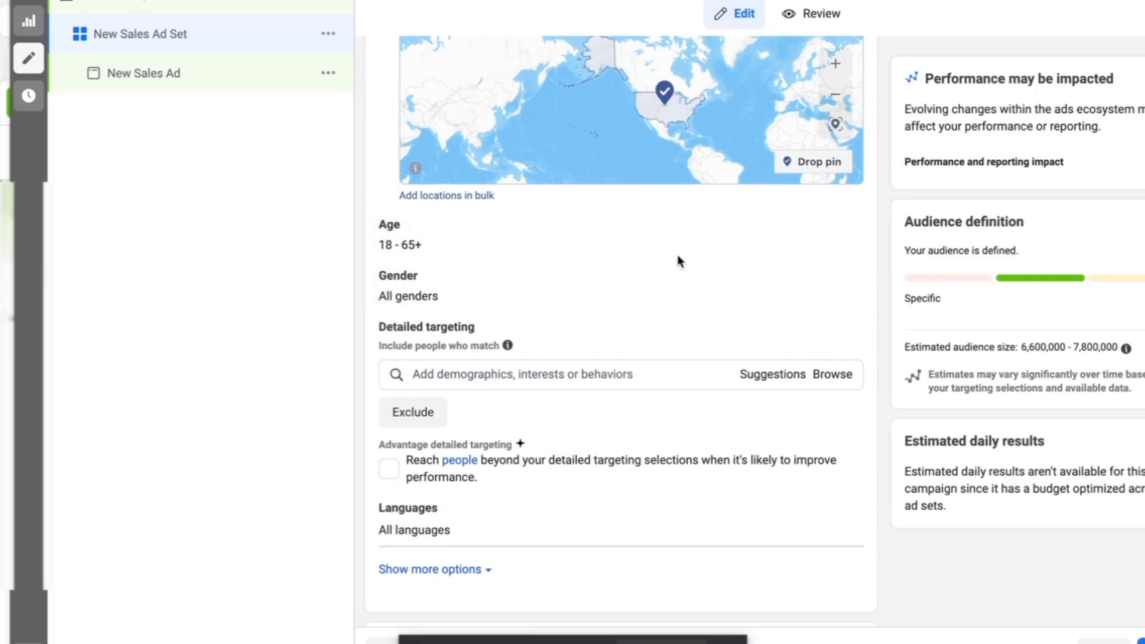
pyautogui.scroll(-2, 747, 299)
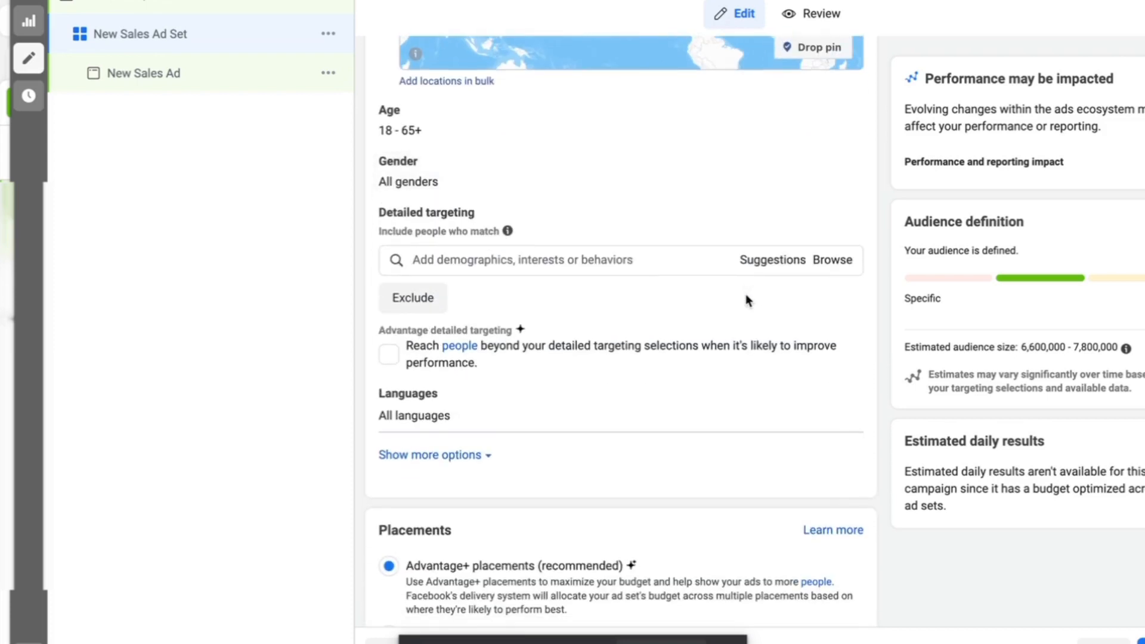
pyautogui.scroll(-1, 692, 333)
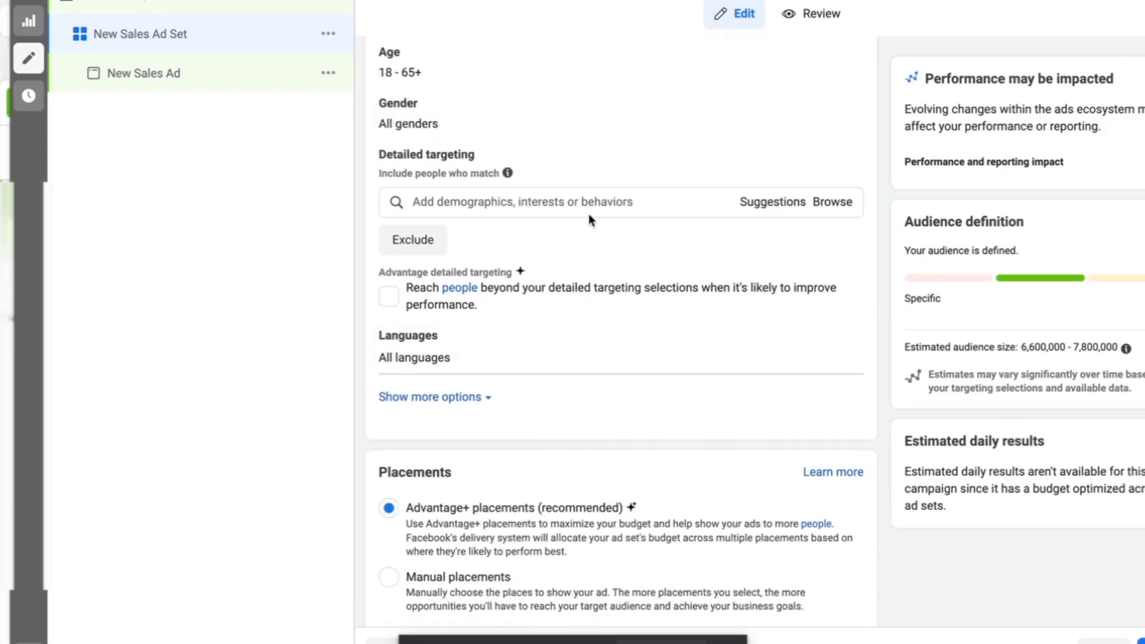
pyautogui.click(598, 200)
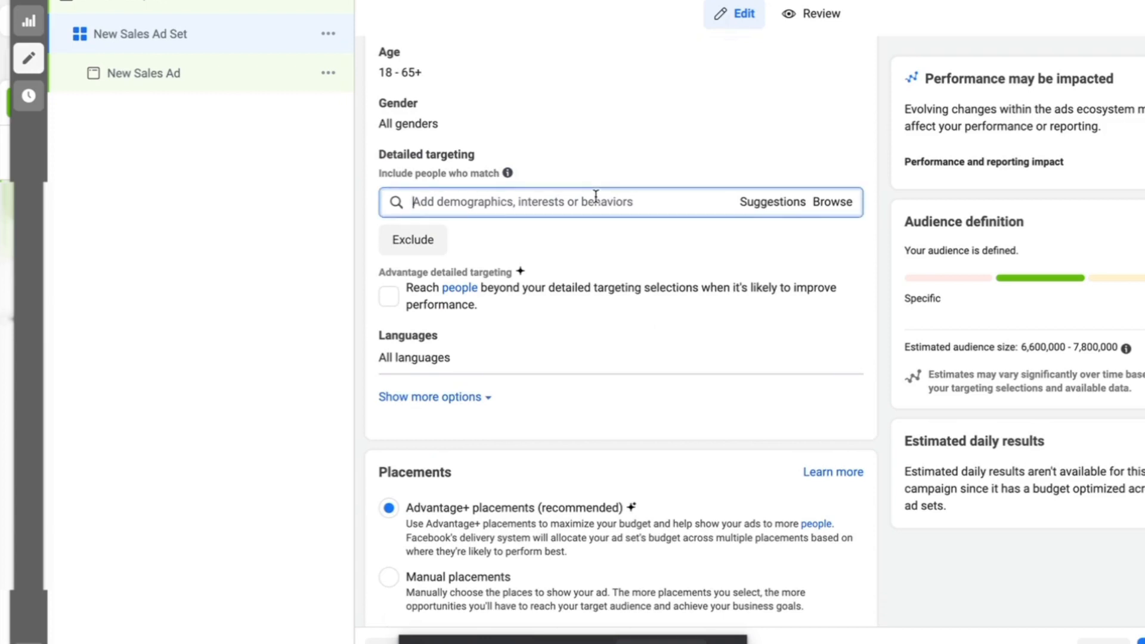
pyautogui.scroll(2, 596, 197)
pyautogui.scroll(4, 596, 197)
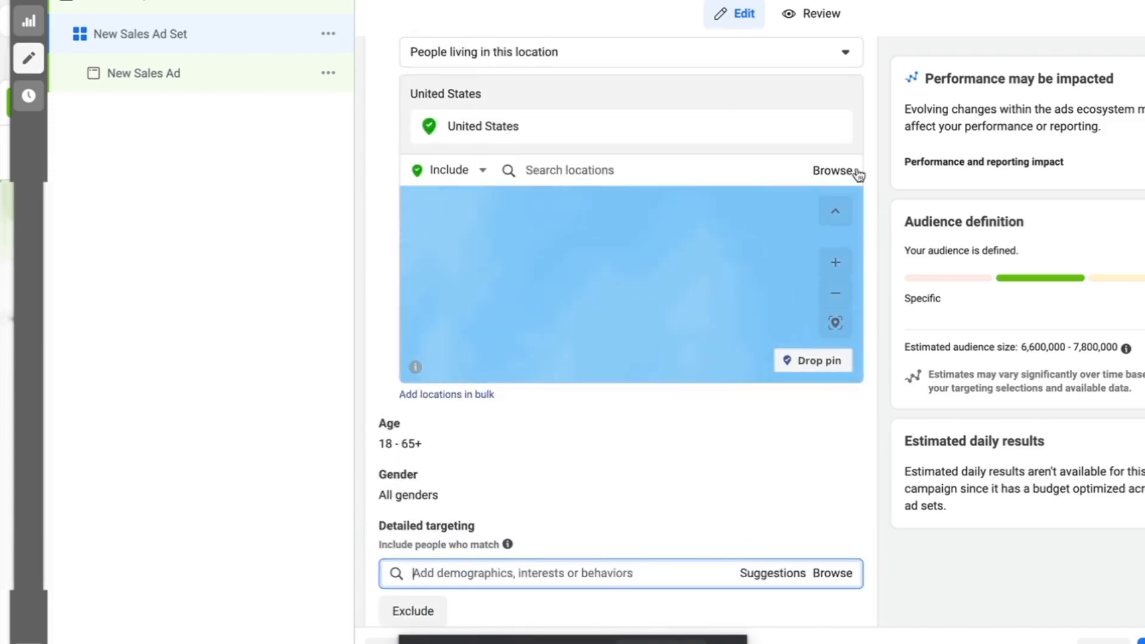
pyautogui.scroll(1, 883, 161)
pyautogui.scroll(-6, 880, 158)
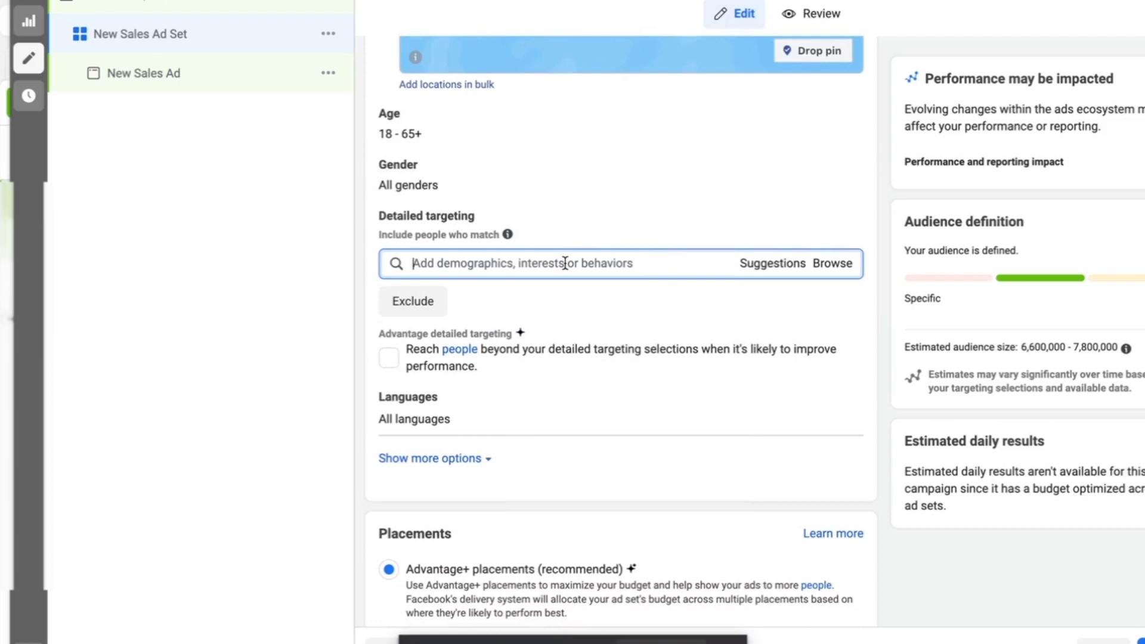
pyautogui.write('snacok')
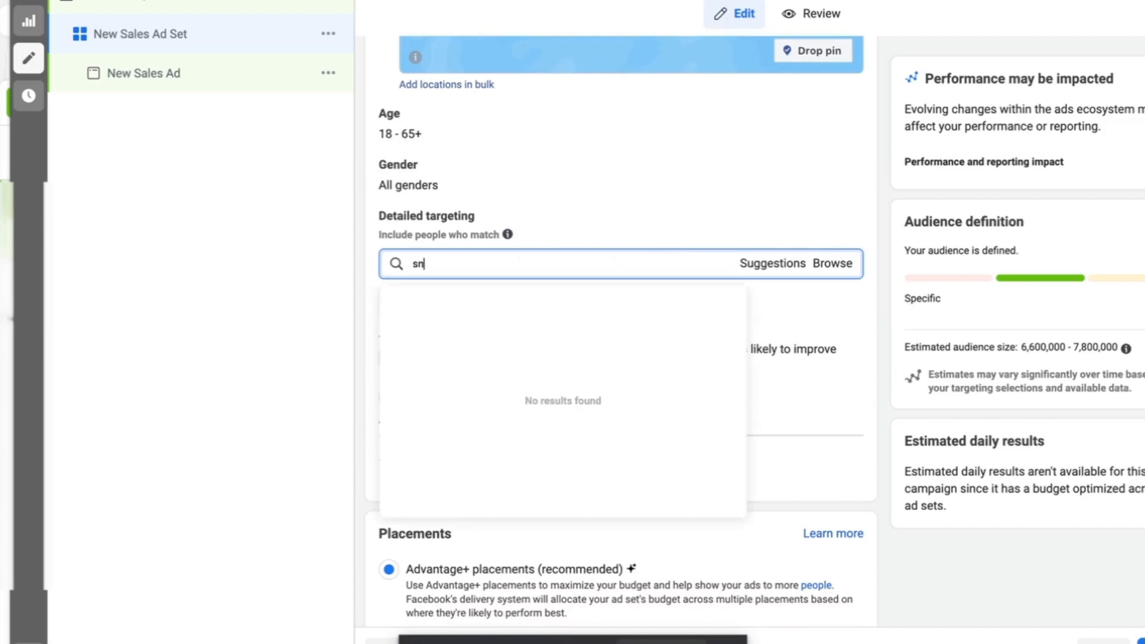
pyautogui.press('BackSpace')
pyautogui.press('BackSpace')
pyautogui.press('BackSpace')
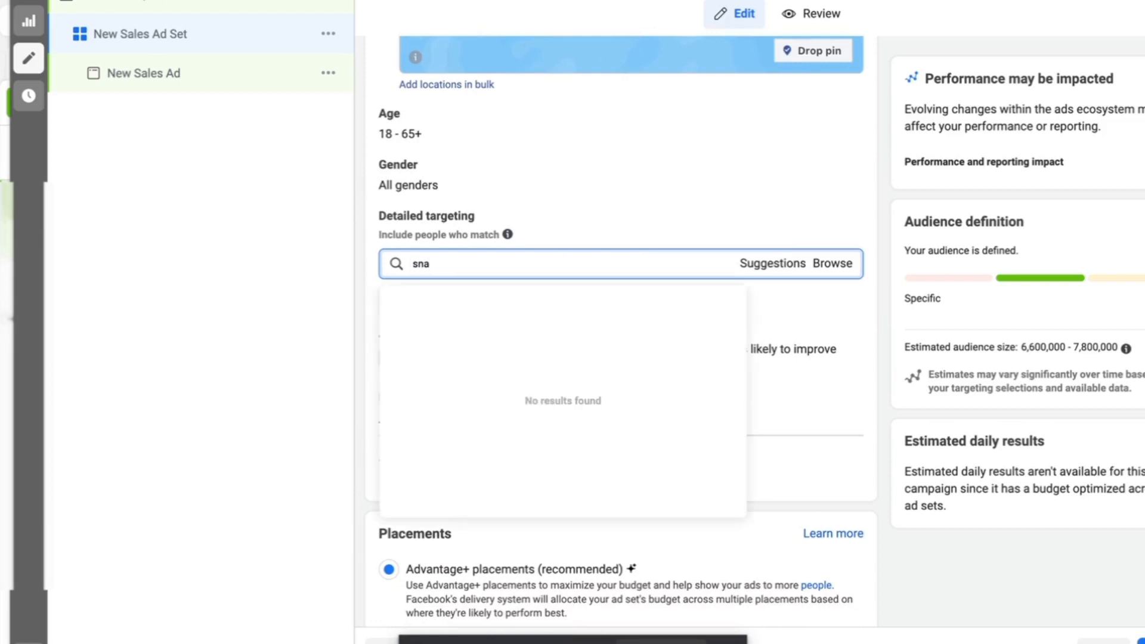
pyautogui.write('cking')
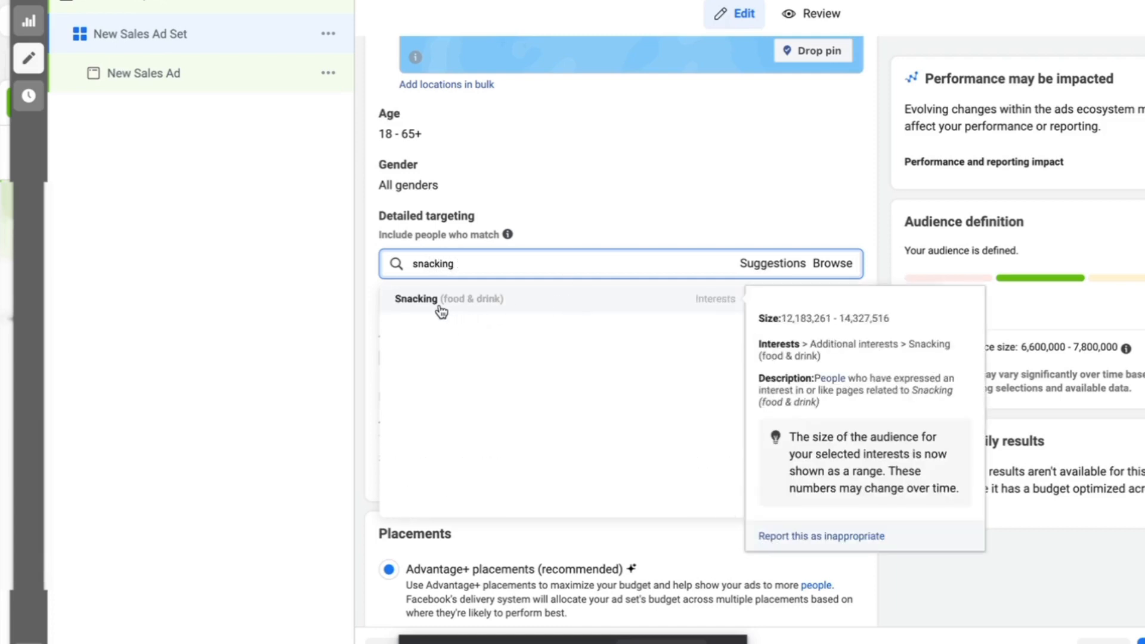
pyautogui.click(441, 310)
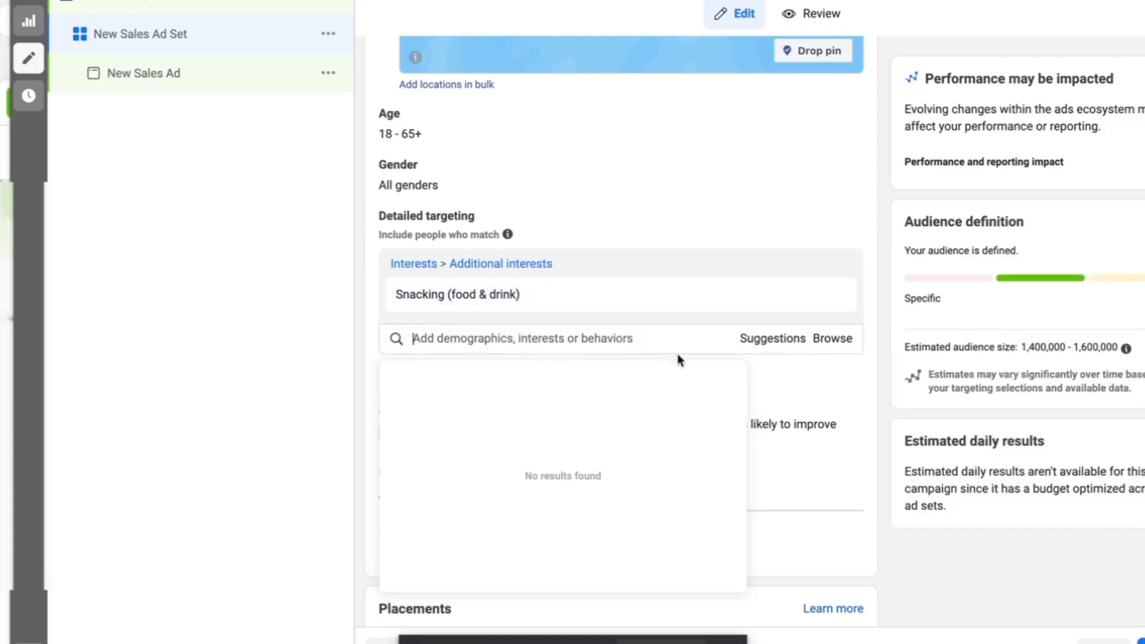
# Step: Add the suggested interests Snack food, Organic food, Natural foods and Snack mix to the detailed targeting
pyautogui.click(769, 339)
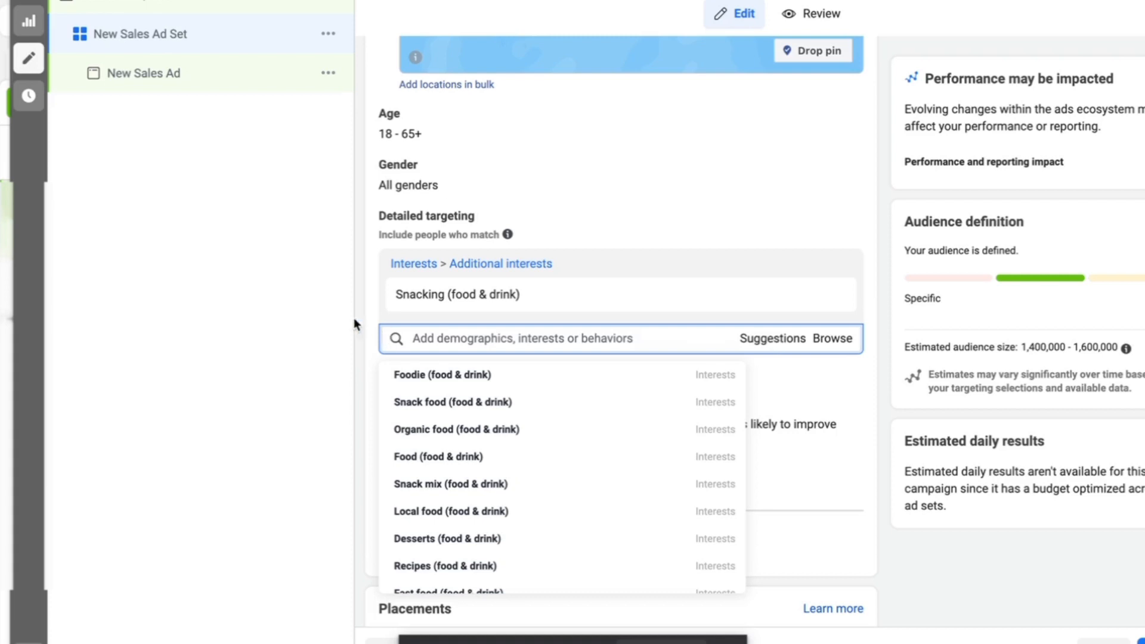
pyautogui.moveTo(450, 371)
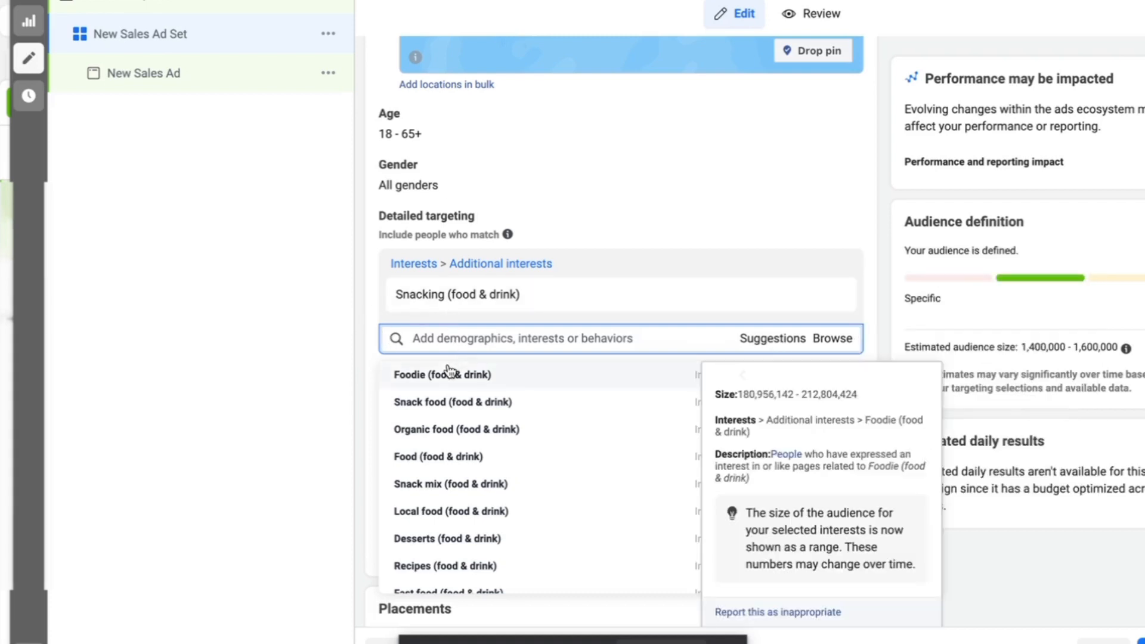
pyautogui.click(418, 403)
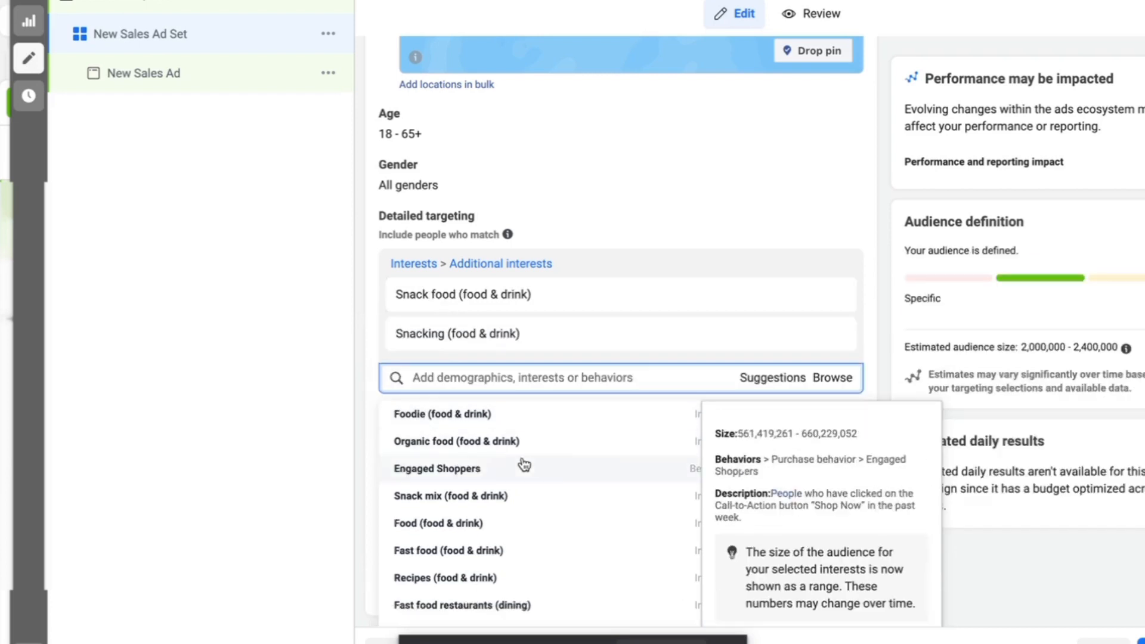
pyautogui.click(475, 444)
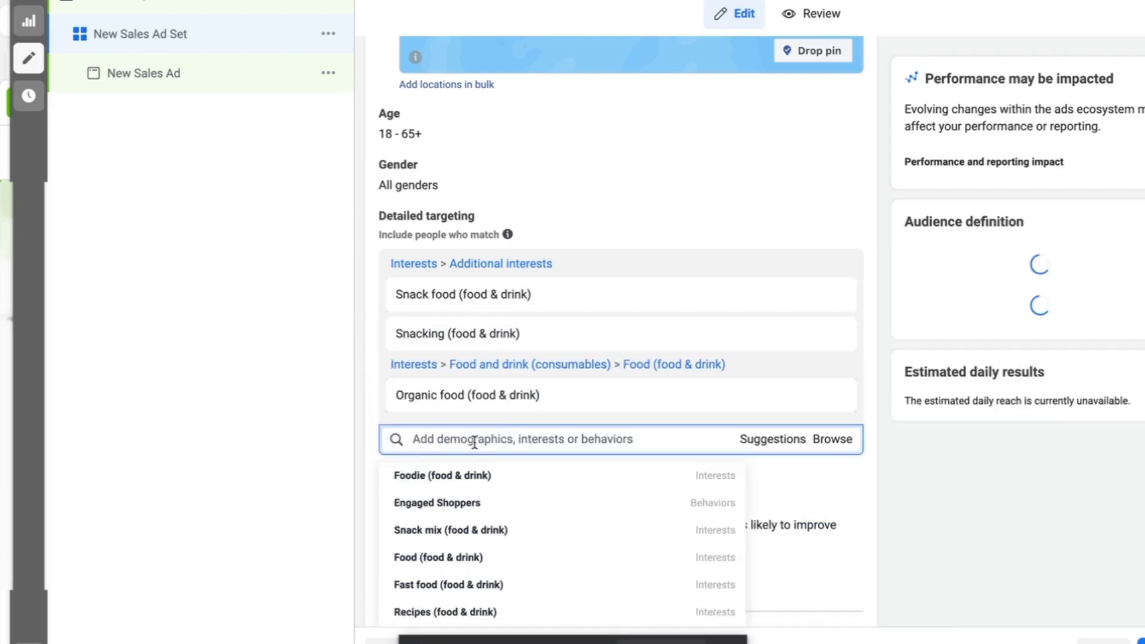
pyautogui.scroll(-1, 453, 483)
pyautogui.scroll(1, 452, 486)
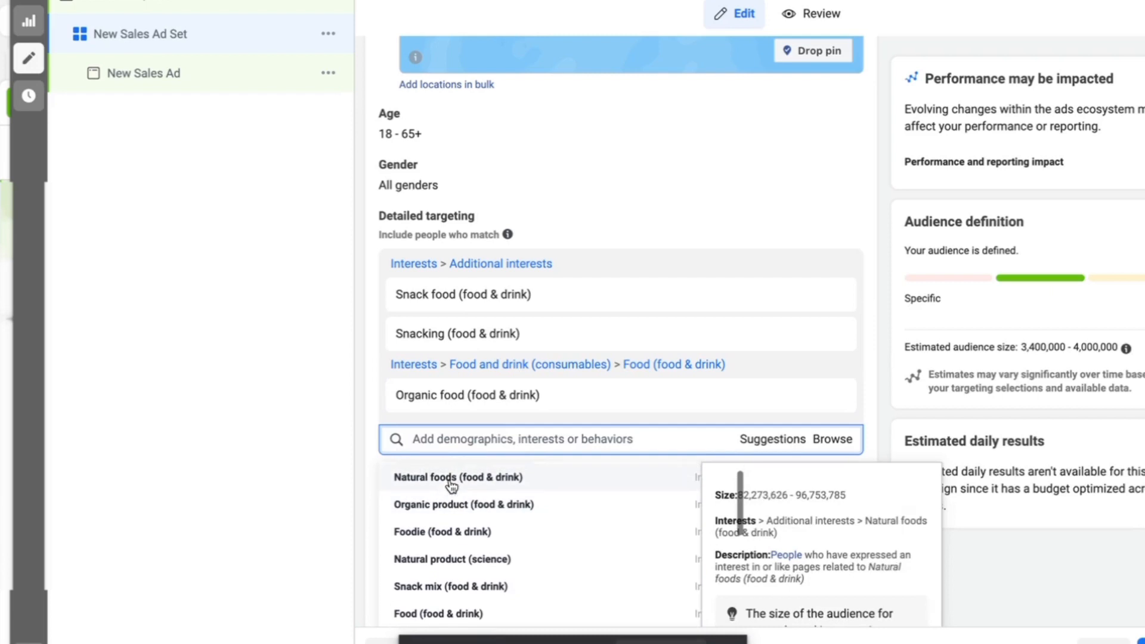
pyautogui.click(446, 480)
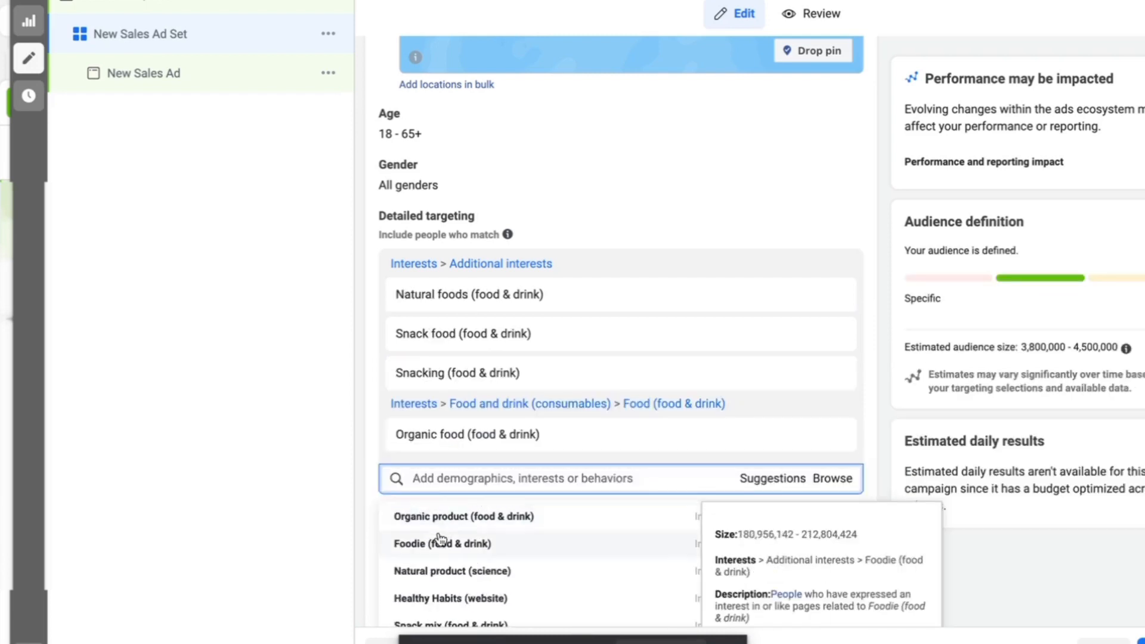
pyautogui.scroll(-3, 442, 536)
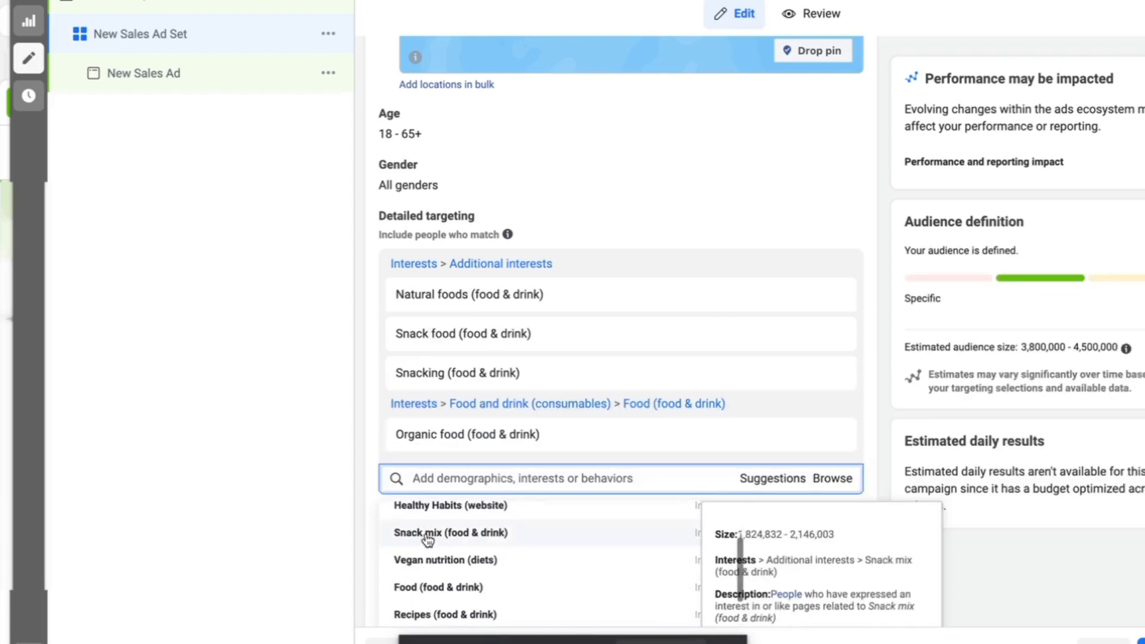
pyautogui.click(425, 539)
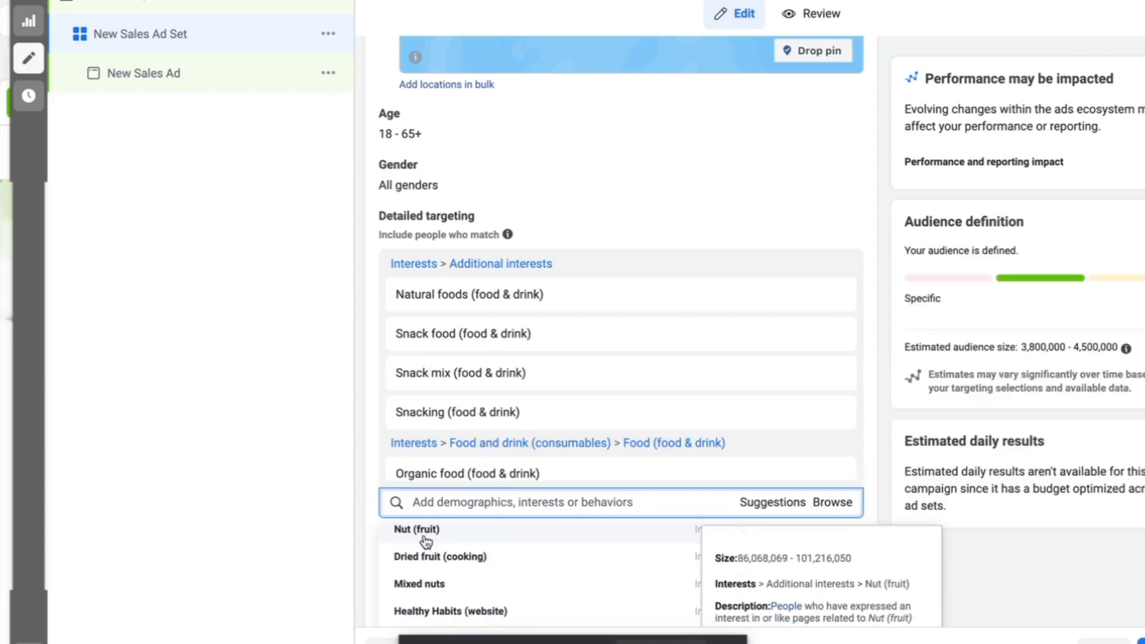
# Step: Close the interest suggestions and enable Advantage detailed targeting to reach people beyond the detailed targeting selections
pyautogui.scroll(-1, 596, 370)
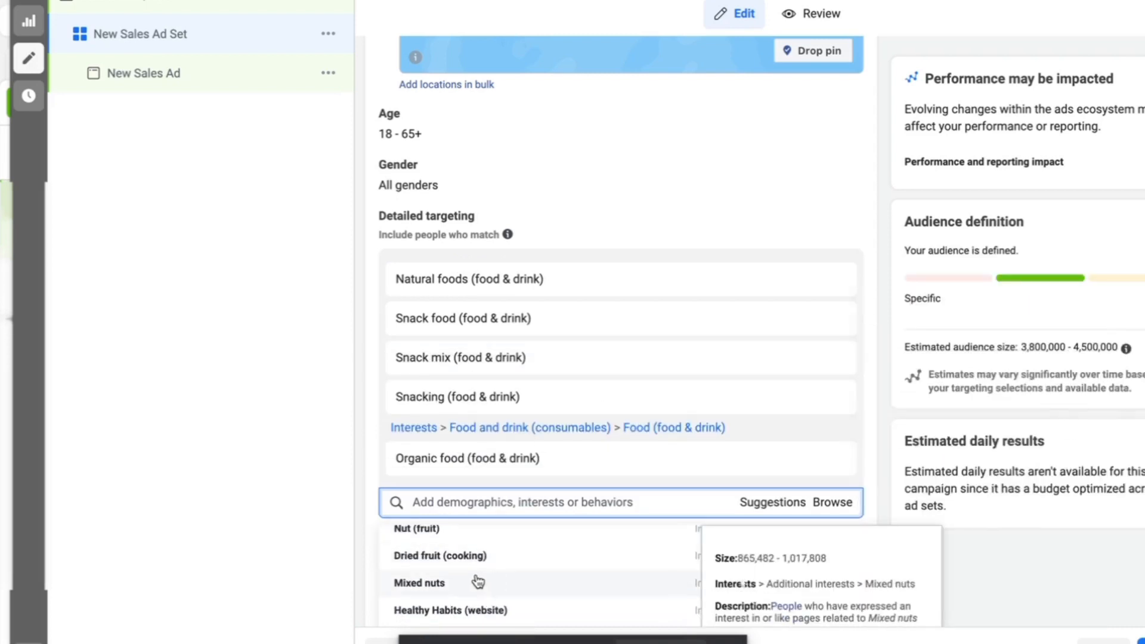
pyautogui.scroll(-2, 475, 582)
pyautogui.scroll(-5, 477, 581)
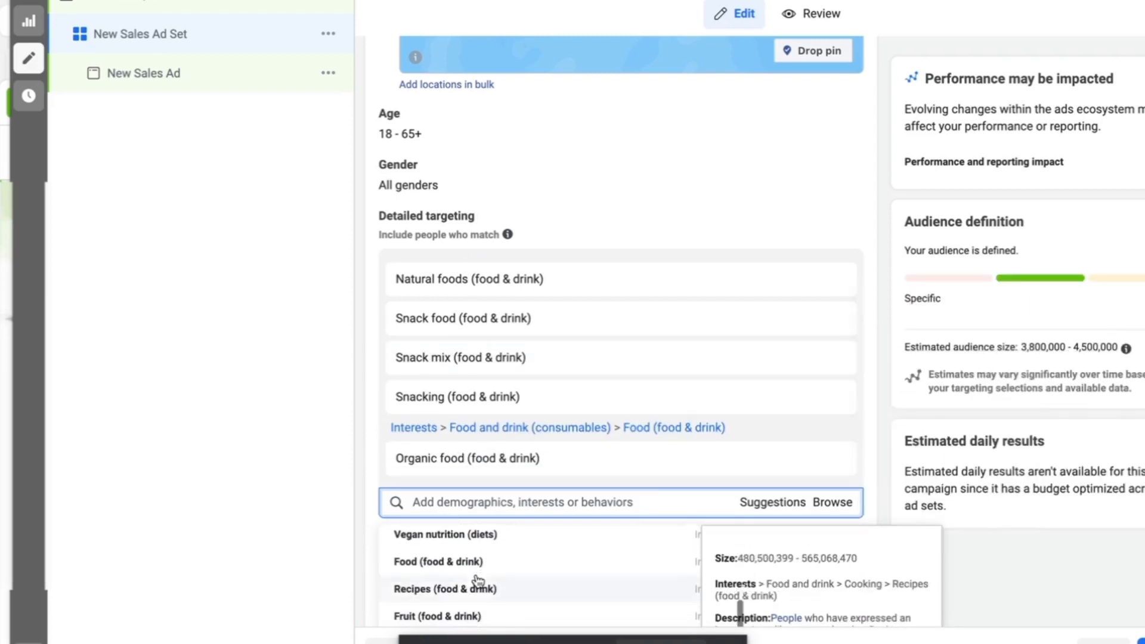
pyautogui.scroll(-5, 477, 581)
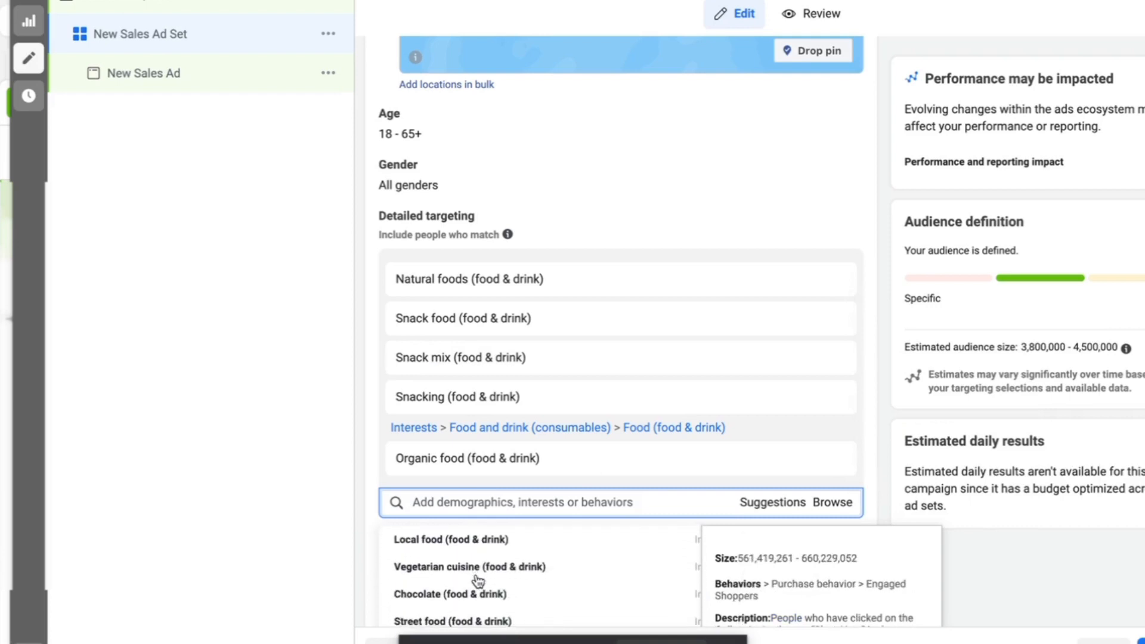
pyautogui.scroll(-4, 477, 581)
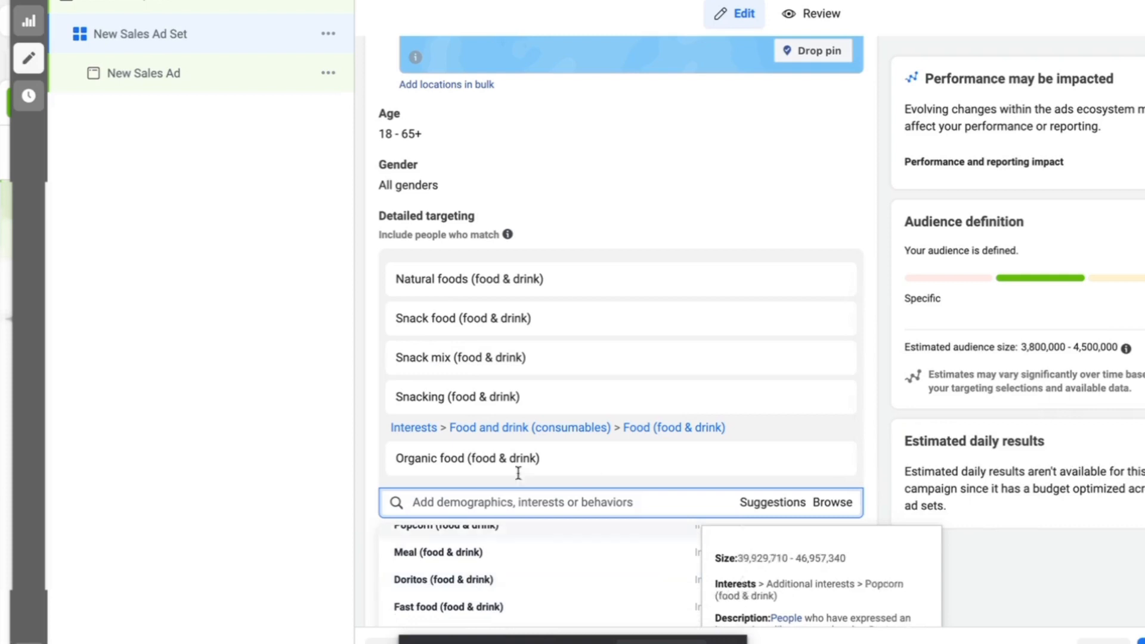
pyautogui.click(876, 242)
pyautogui.scroll(-5, 871, 268)
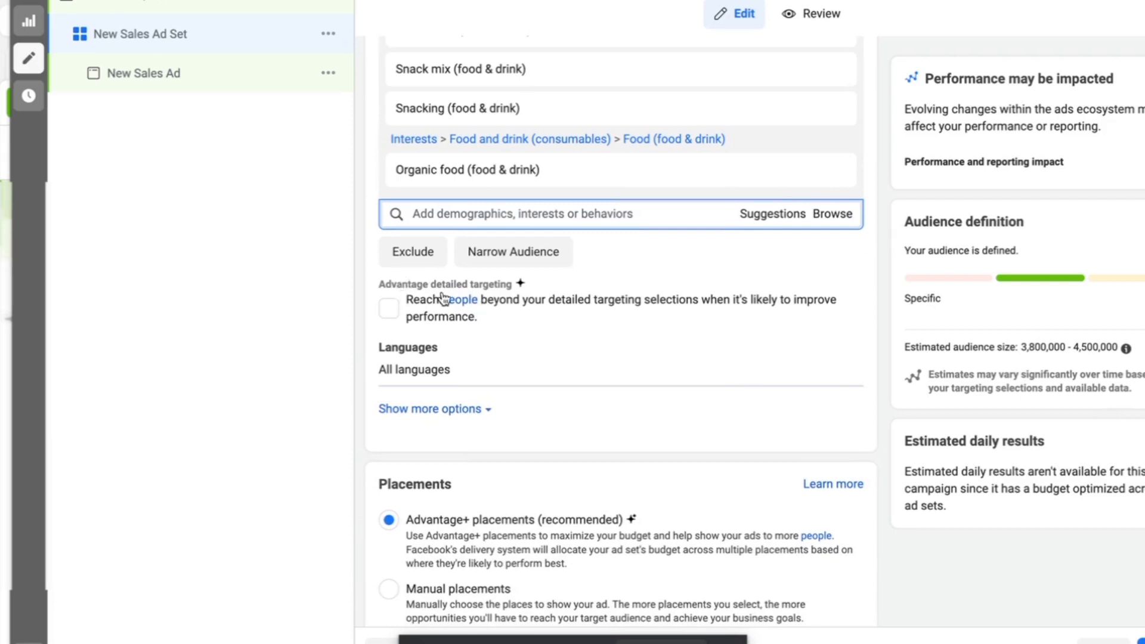
pyautogui.click(388, 309)
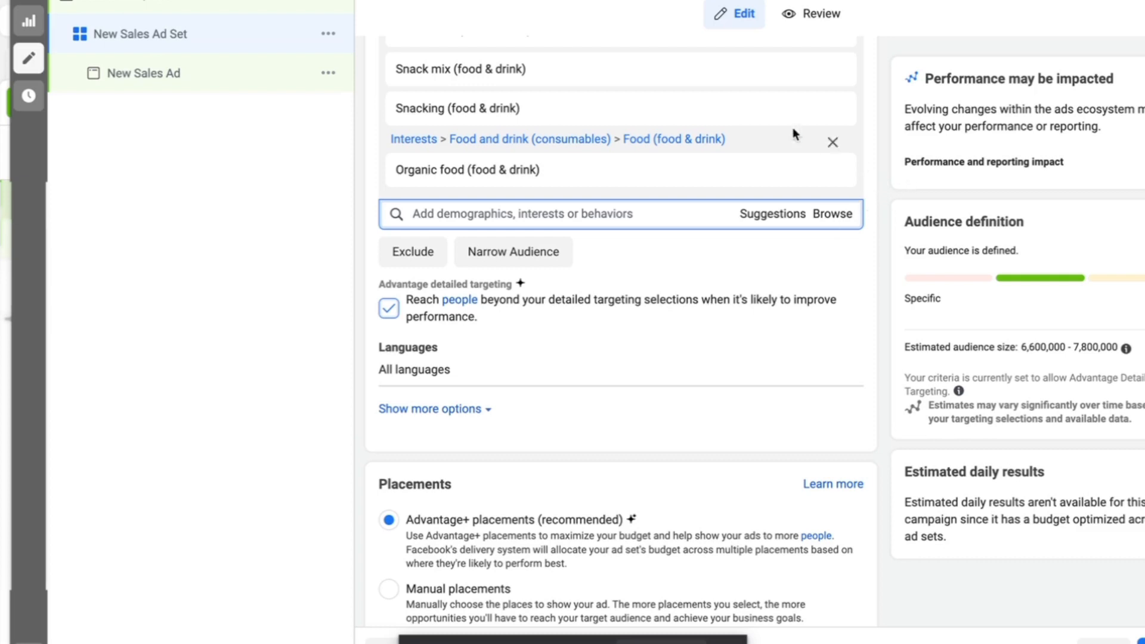
pyautogui.moveTo(737, 118)
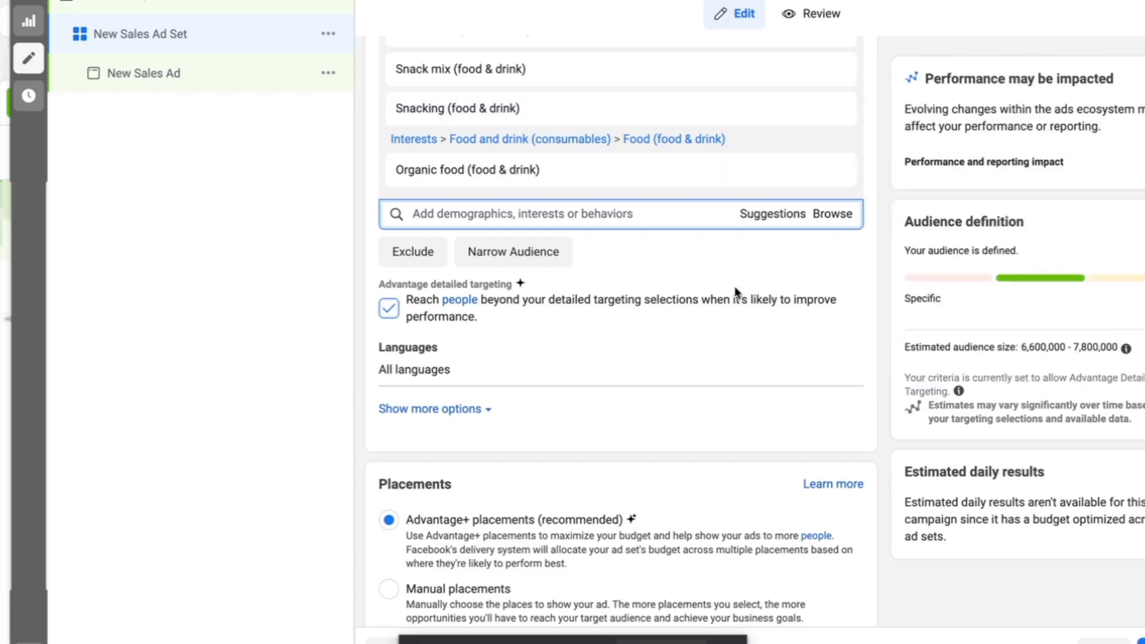
# Step: Set the ad set's optimization for ad delivery to Conversion events
pyautogui.scroll(-3, 757, 381)
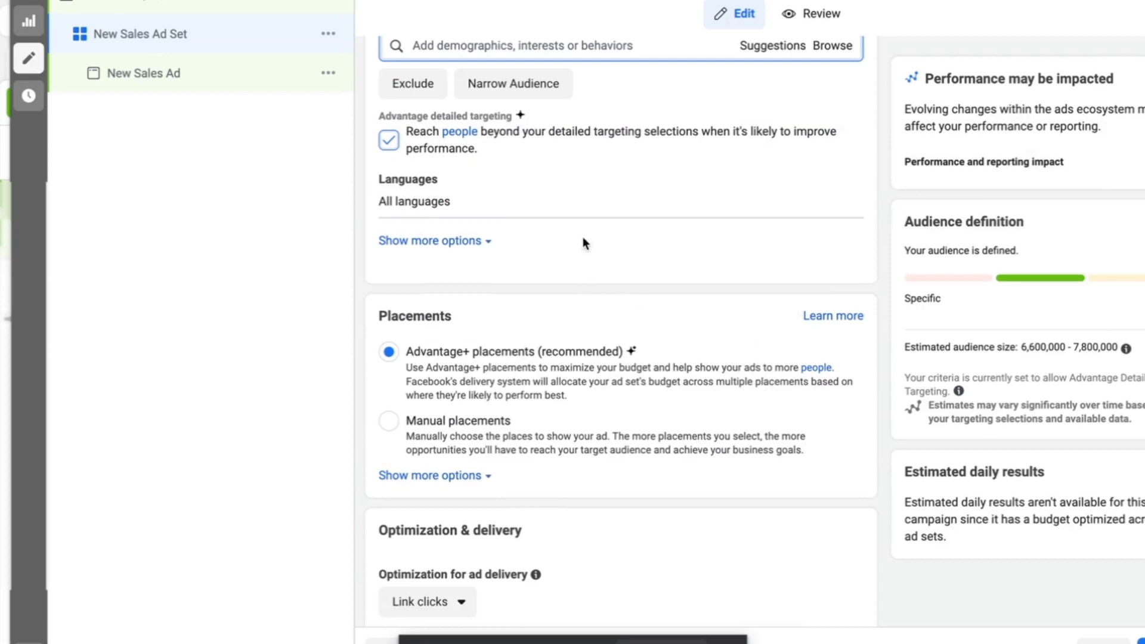
pyautogui.scroll(-2, 583, 243)
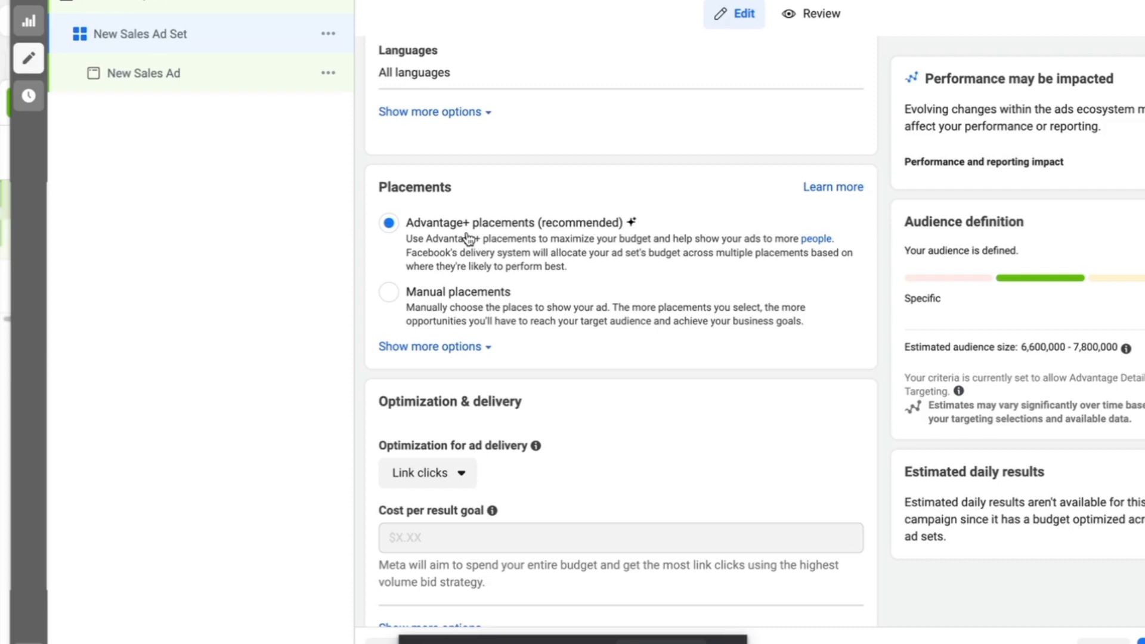
pyautogui.scroll(-1, 664, 376)
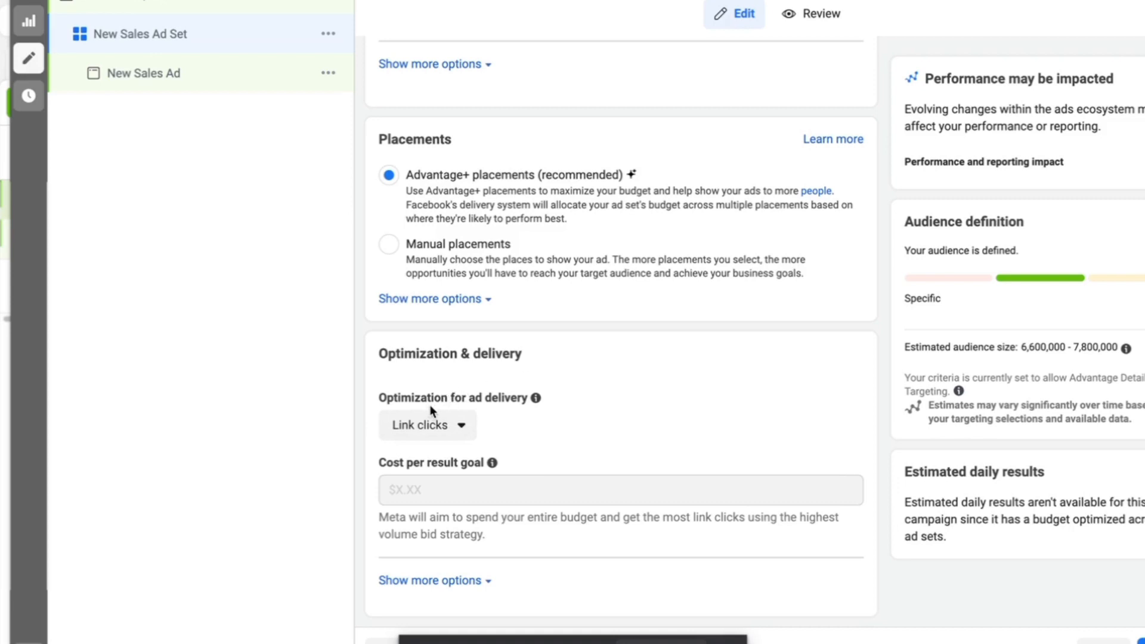
pyautogui.click(437, 437)
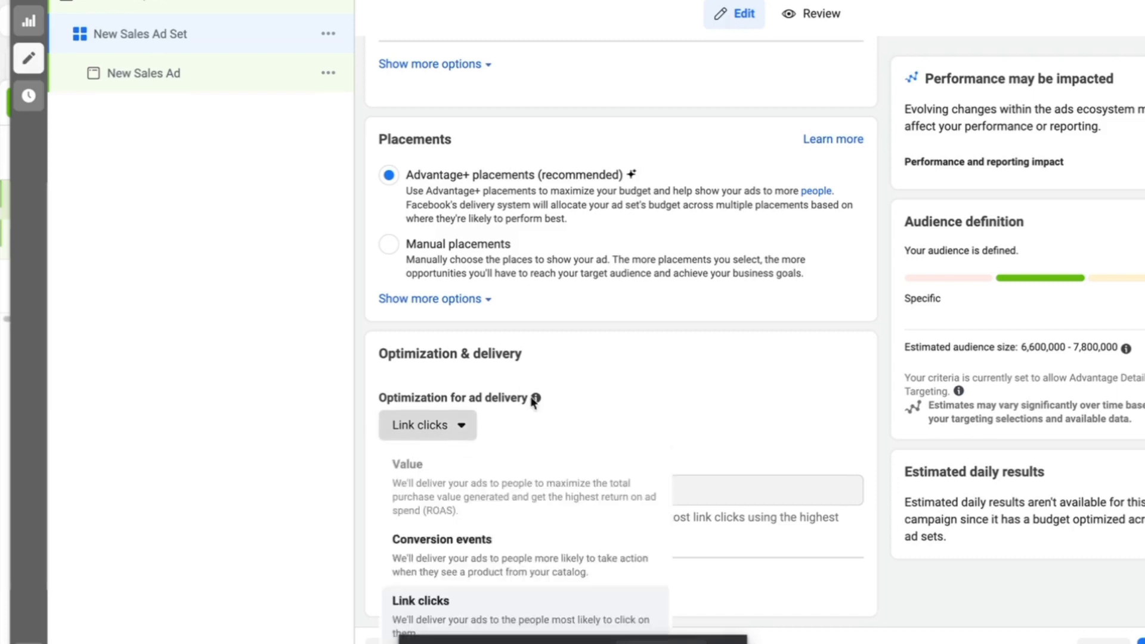
pyautogui.scroll(-1, 650, 418)
pyautogui.scroll(1, 651, 425)
pyautogui.click(440, 555)
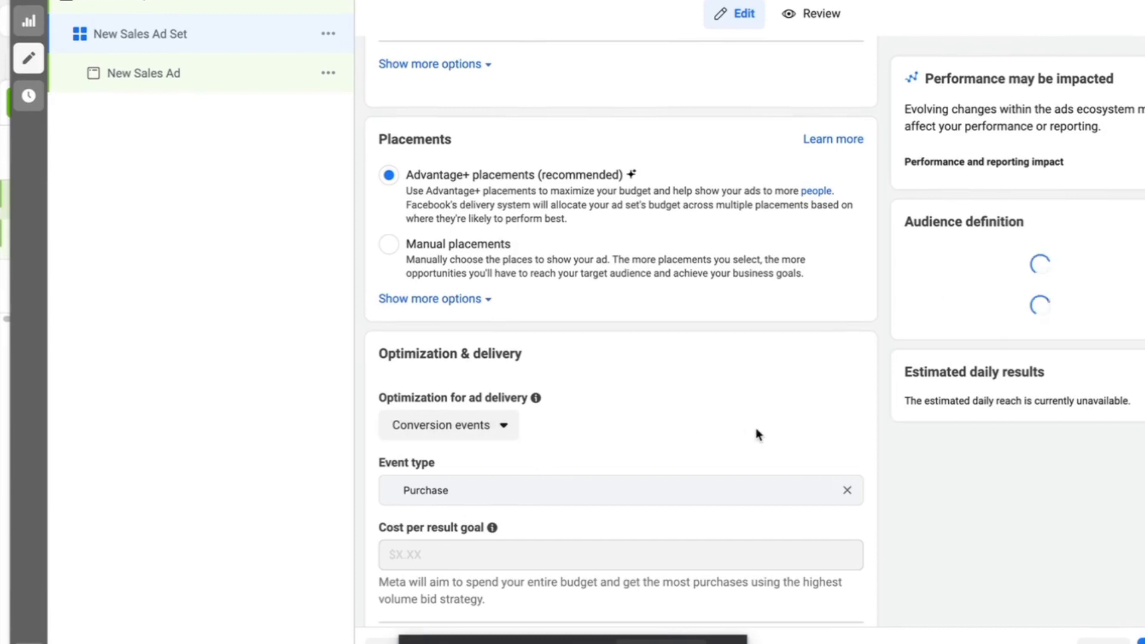
# Step: Select zibafoods as the Instagram account in the identity settings of New Sales Ad
pyautogui.scroll(-2, 835, 467)
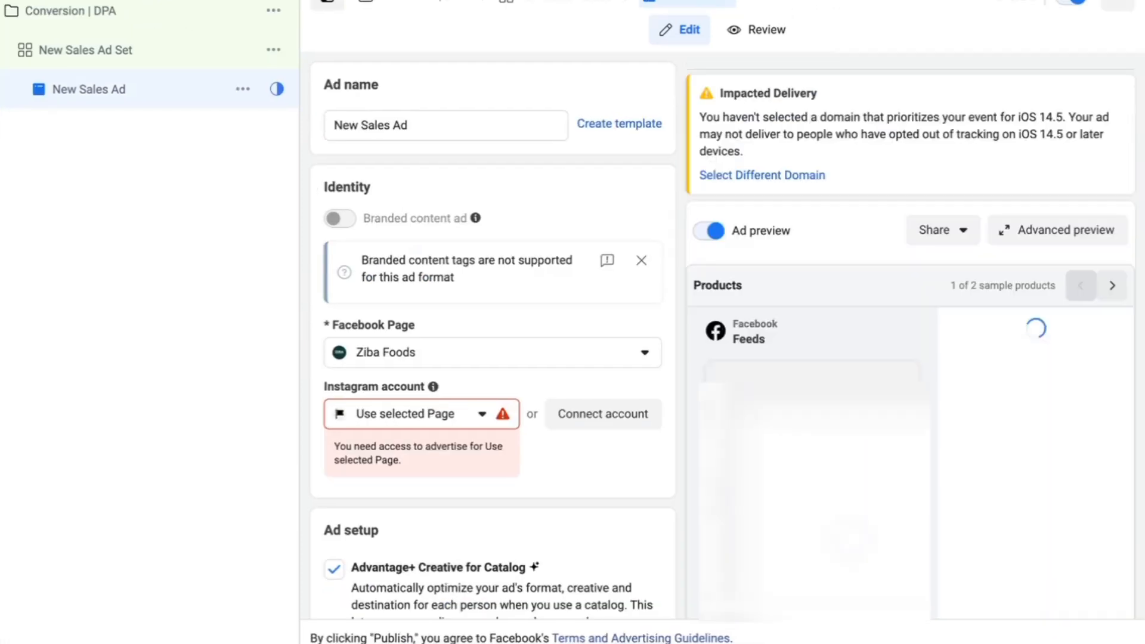
pyautogui.click(474, 422)
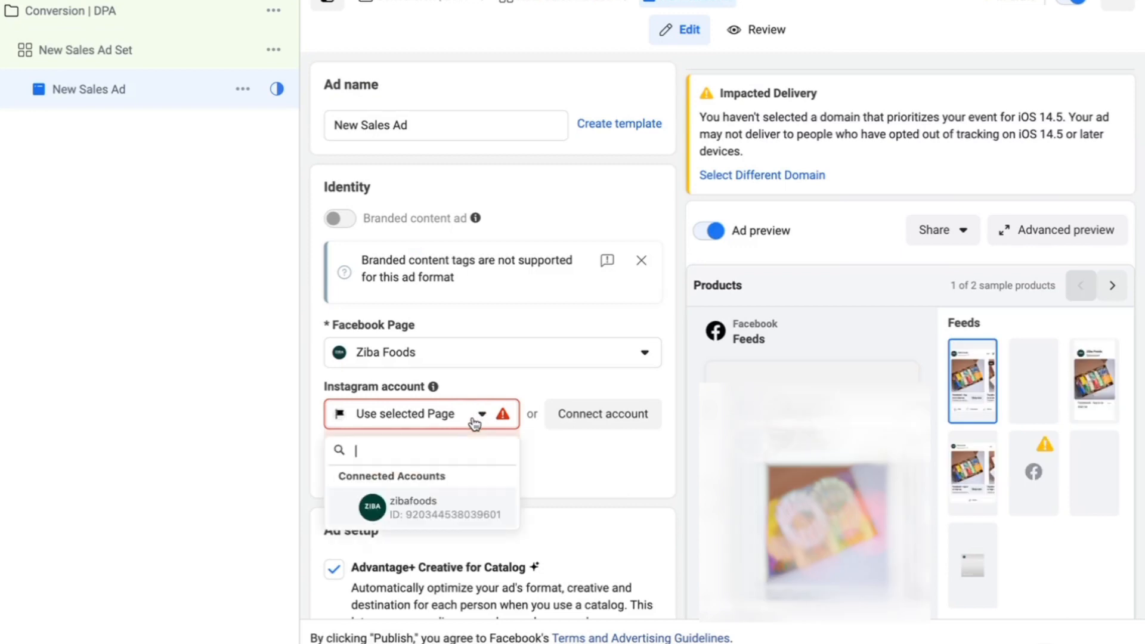
pyautogui.click(428, 512)
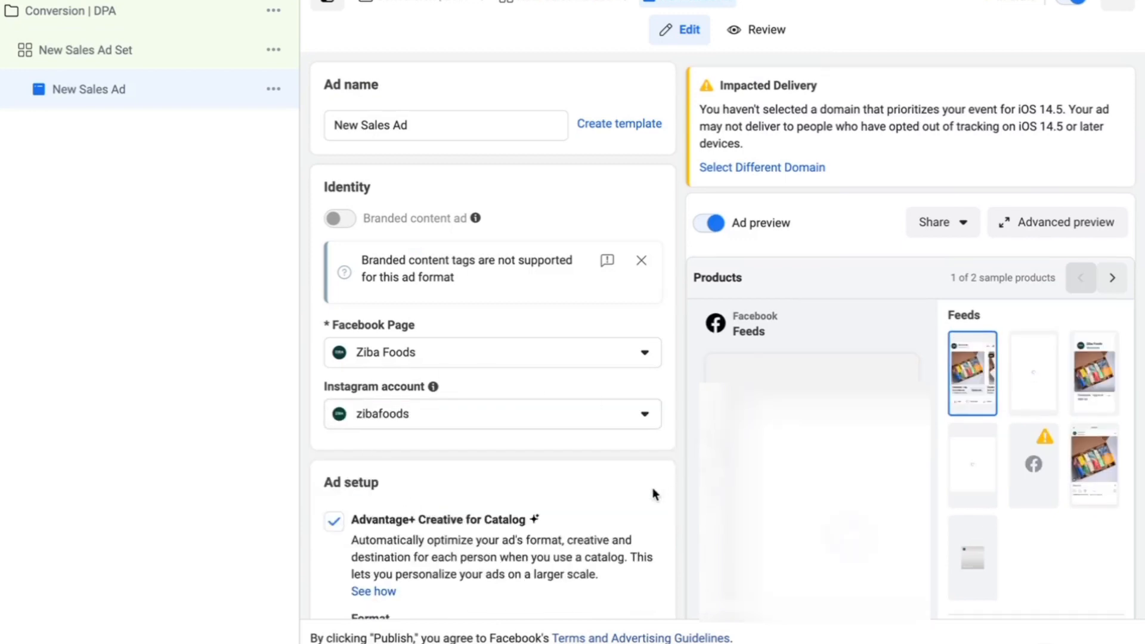
# Step: Review the ad setup options and the catalog, product set and cover media settings of the ad creative
pyautogui.scroll(-3, 654, 494)
pyautogui.scroll(-3, 654, 493)
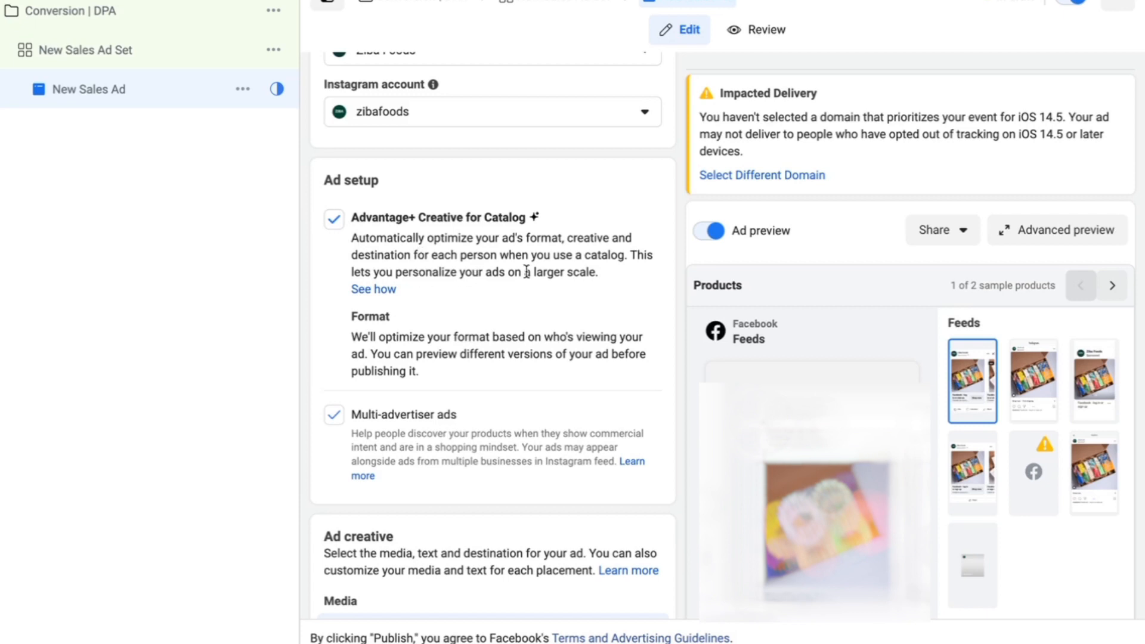
pyautogui.scroll(-2, 526, 272)
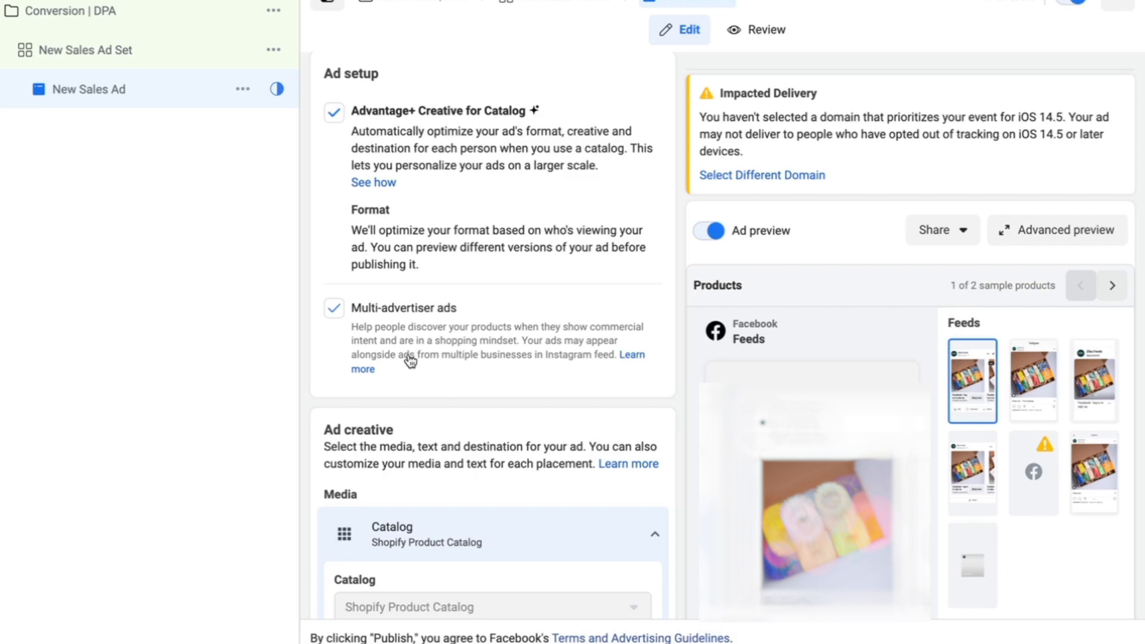
pyautogui.scroll(-3, 411, 334)
pyautogui.scroll(-4, 536, 388)
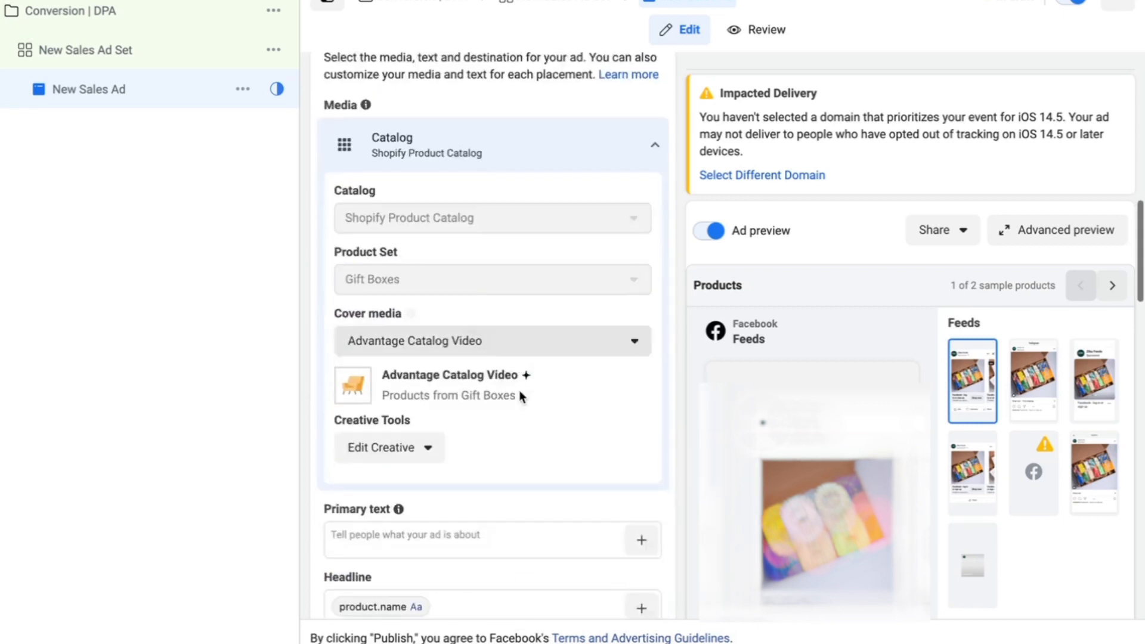
pyautogui.scroll(-1, 519, 390)
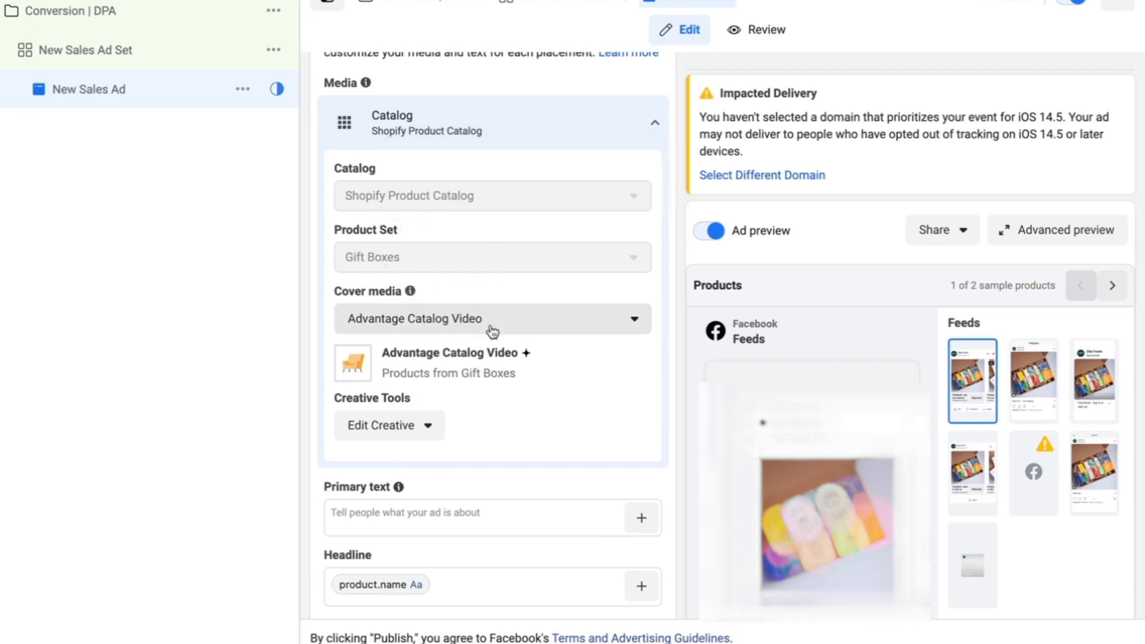
pyautogui.scroll(-5, 492, 332)
# Step: Insert the catalog's Description field as dynamic text in the ad's description
pyautogui.click(420, 251)
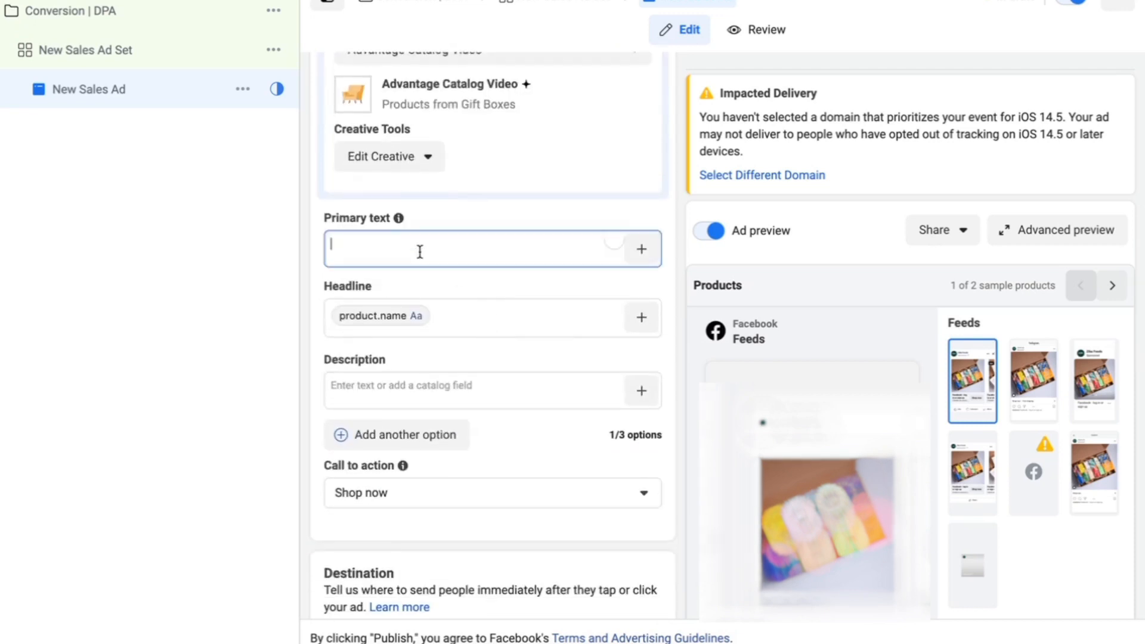
pyautogui.scroll(-2, 414, 264)
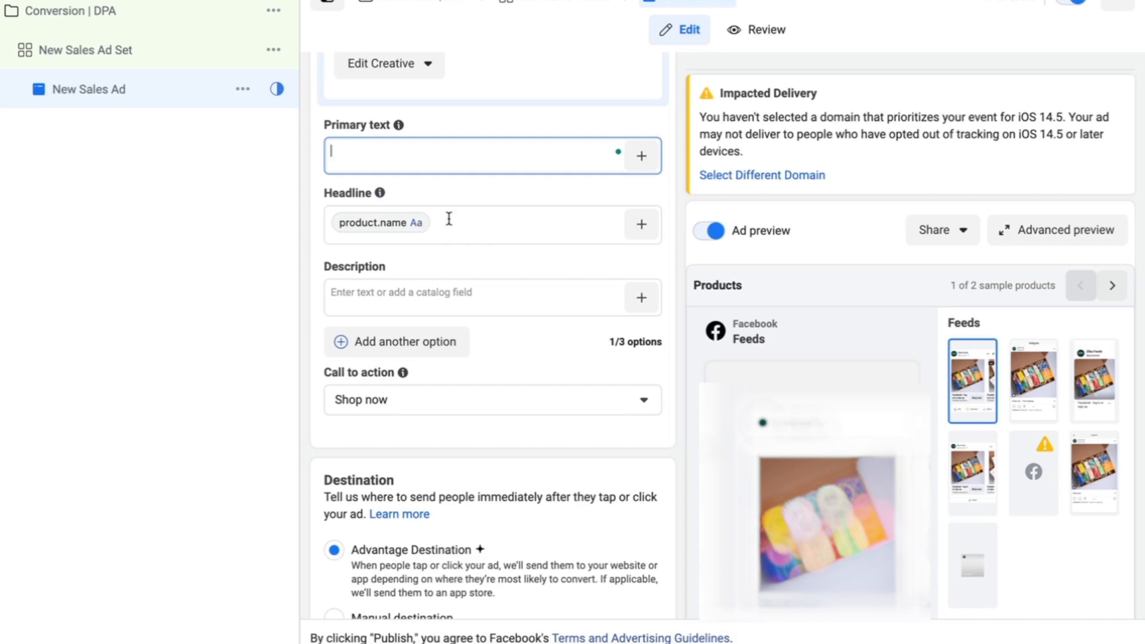
pyautogui.scroll(-2, 450, 221)
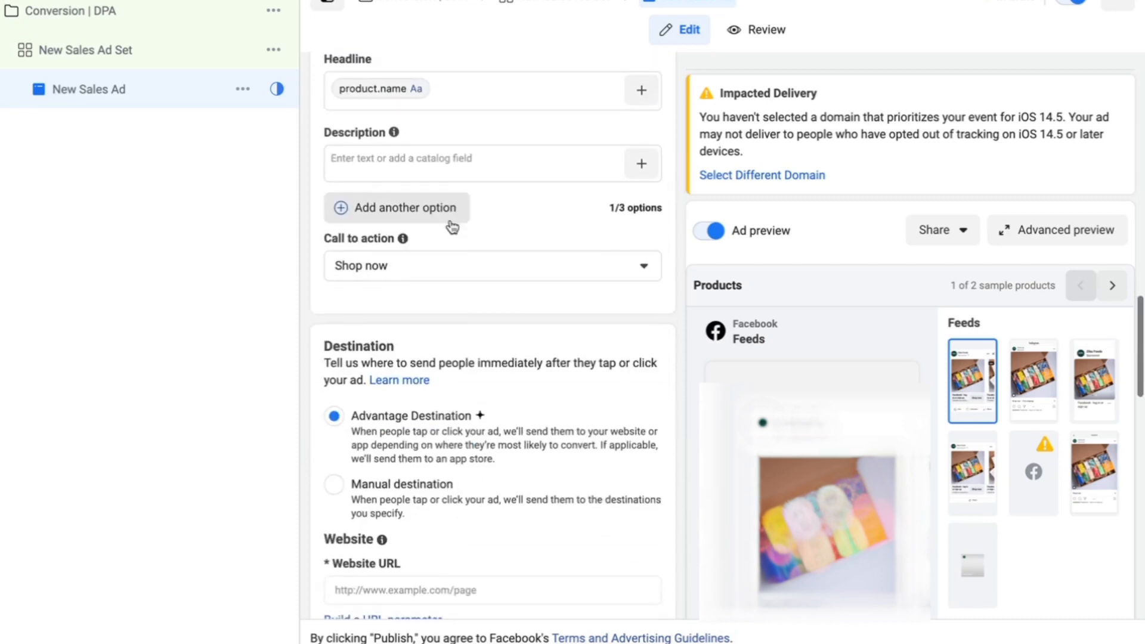
pyautogui.scroll(-1, 537, 327)
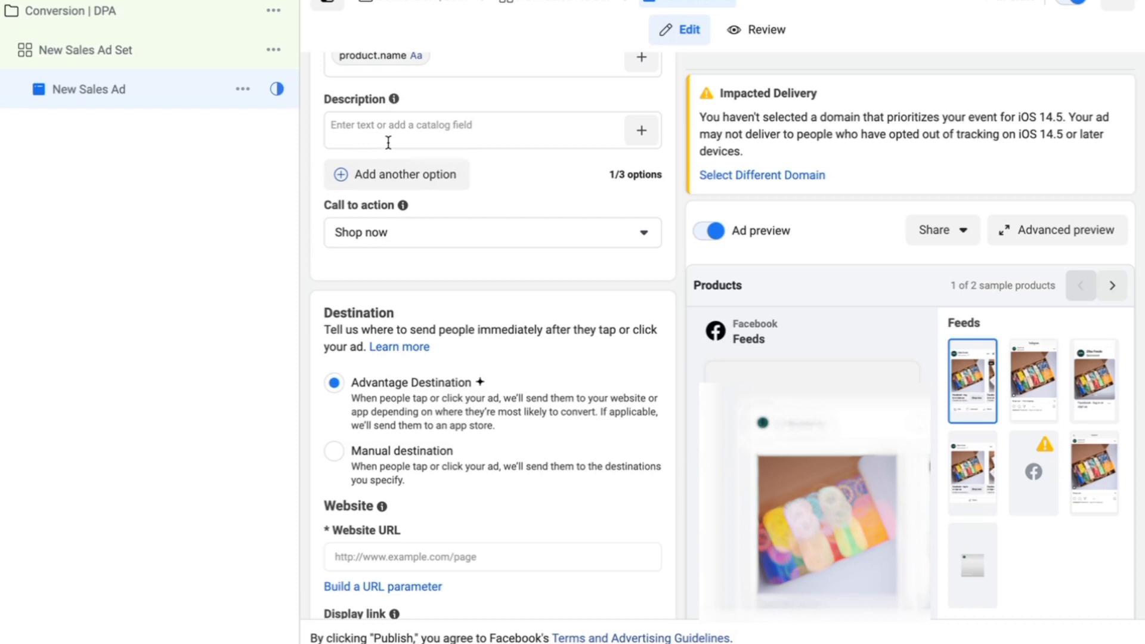
pyautogui.click(641, 130)
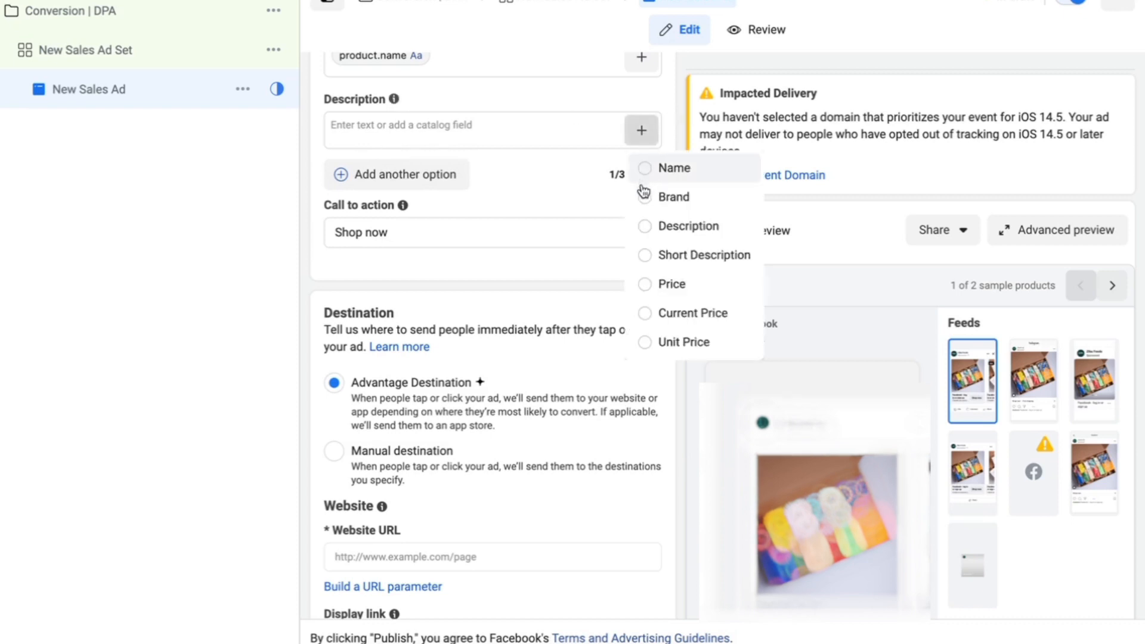
pyautogui.click(646, 230)
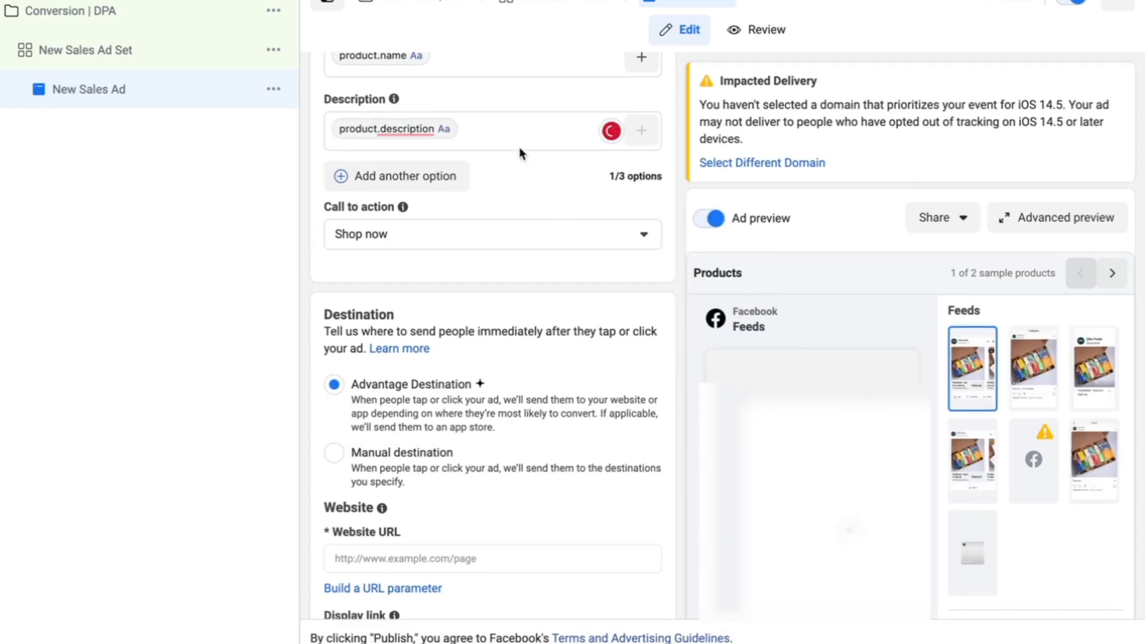
# Step: Examine the ad's call to action, destination, website, app deep link and language settings down to the tracking section
pyautogui.scroll(-1, 581, 220)
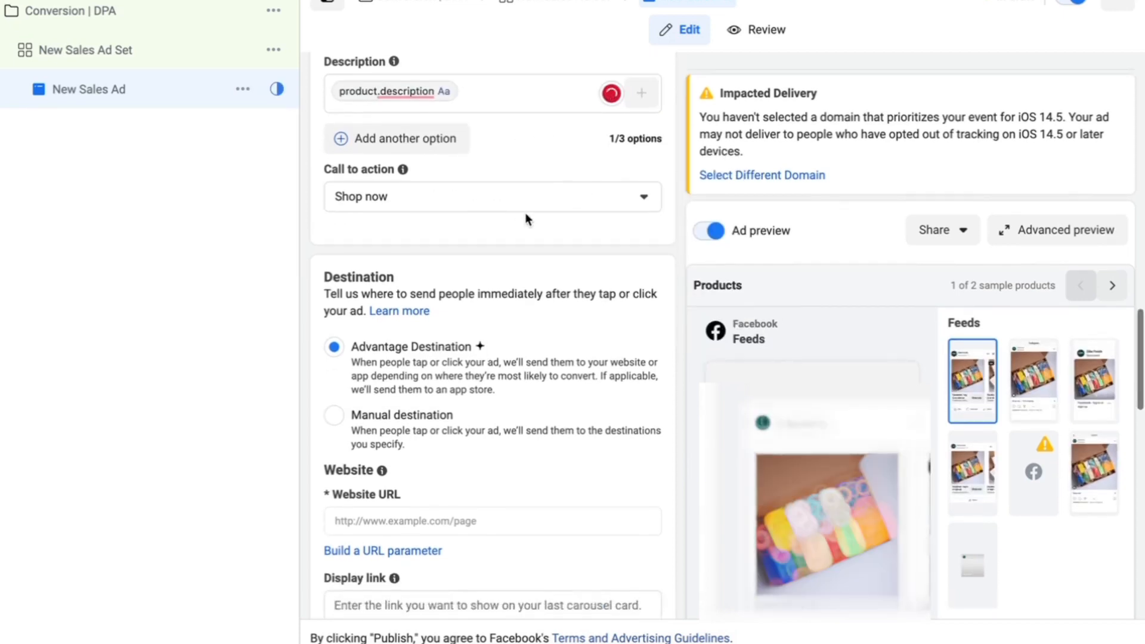
pyautogui.scroll(-3, 525, 213)
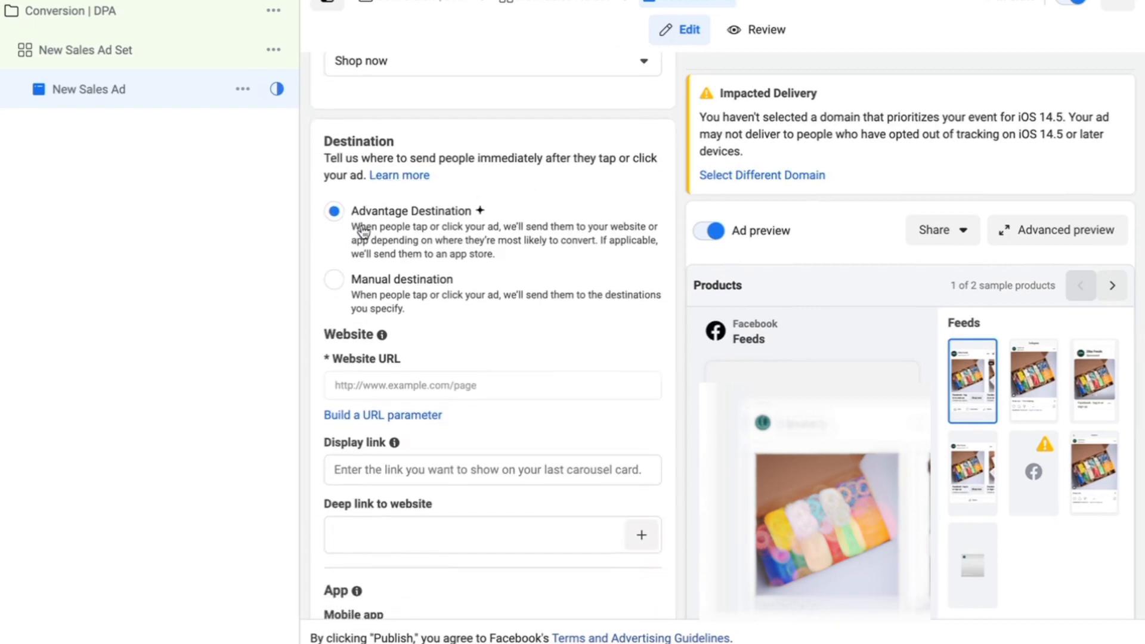
pyautogui.scroll(-2, 348, 242)
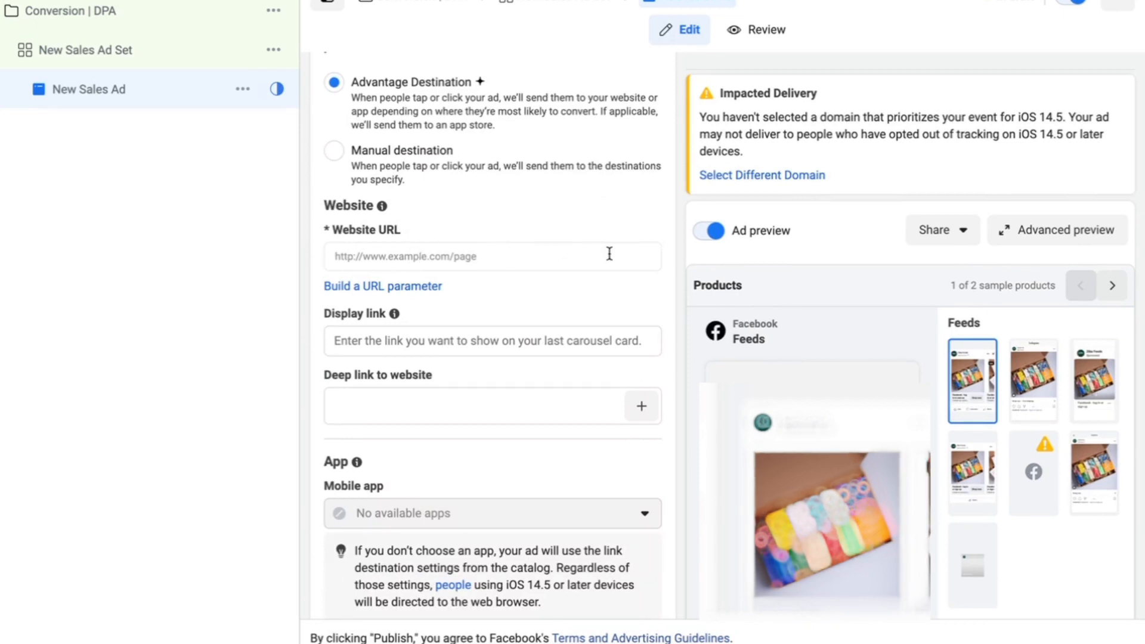
pyautogui.scroll(-2, 639, 313)
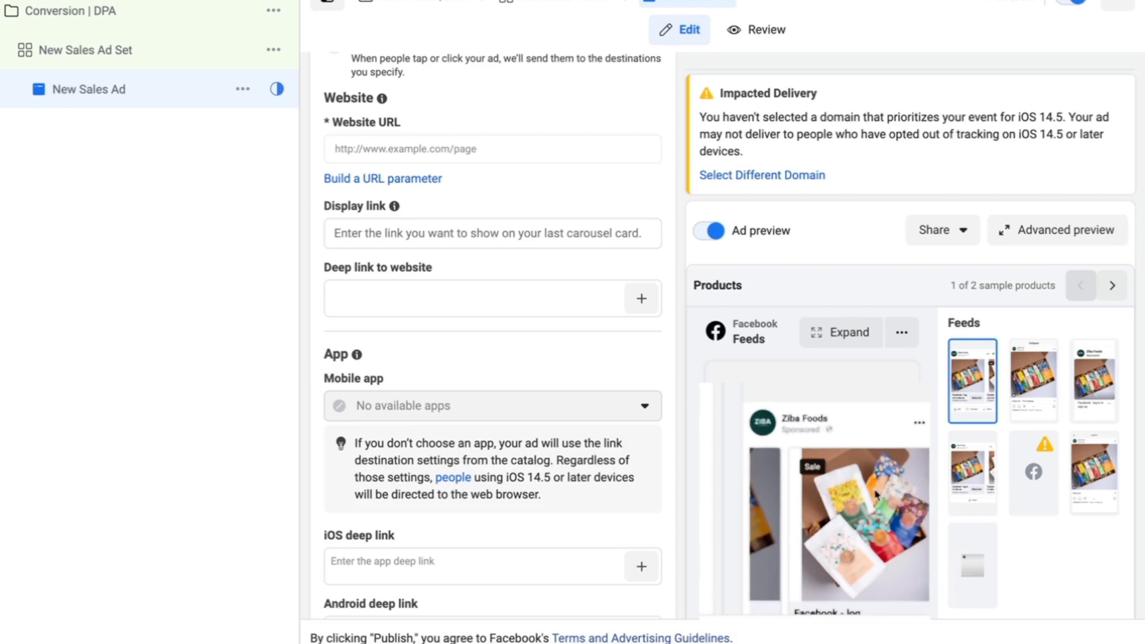
pyautogui.scroll(-6, 517, 445)
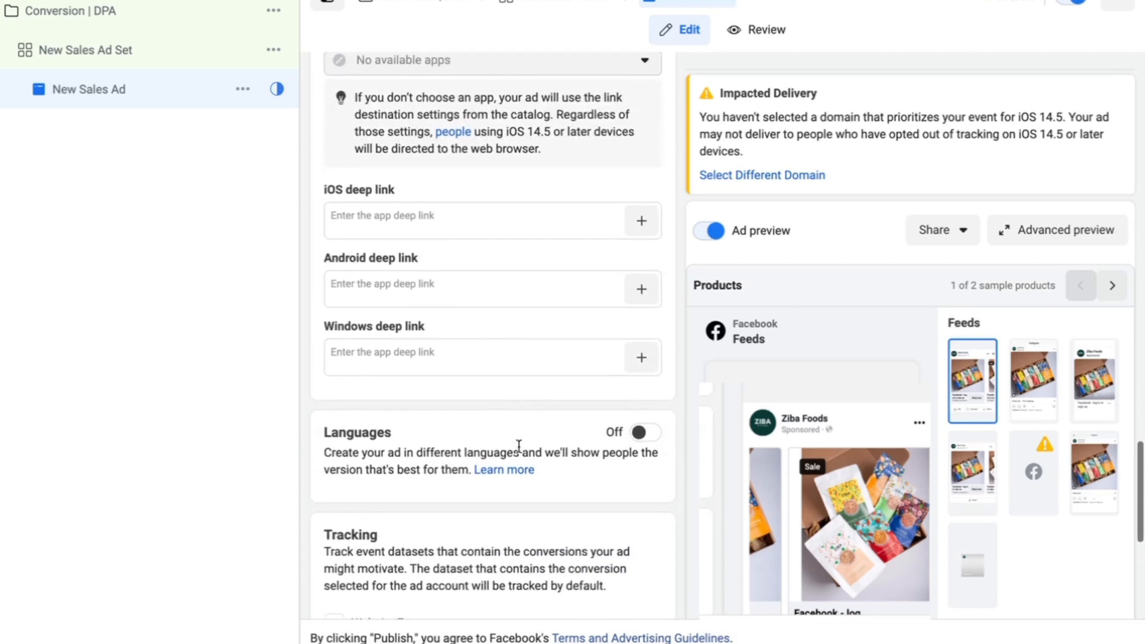
pyautogui.scroll(-2, 518, 446)
pyautogui.scroll(-2, 435, 256)
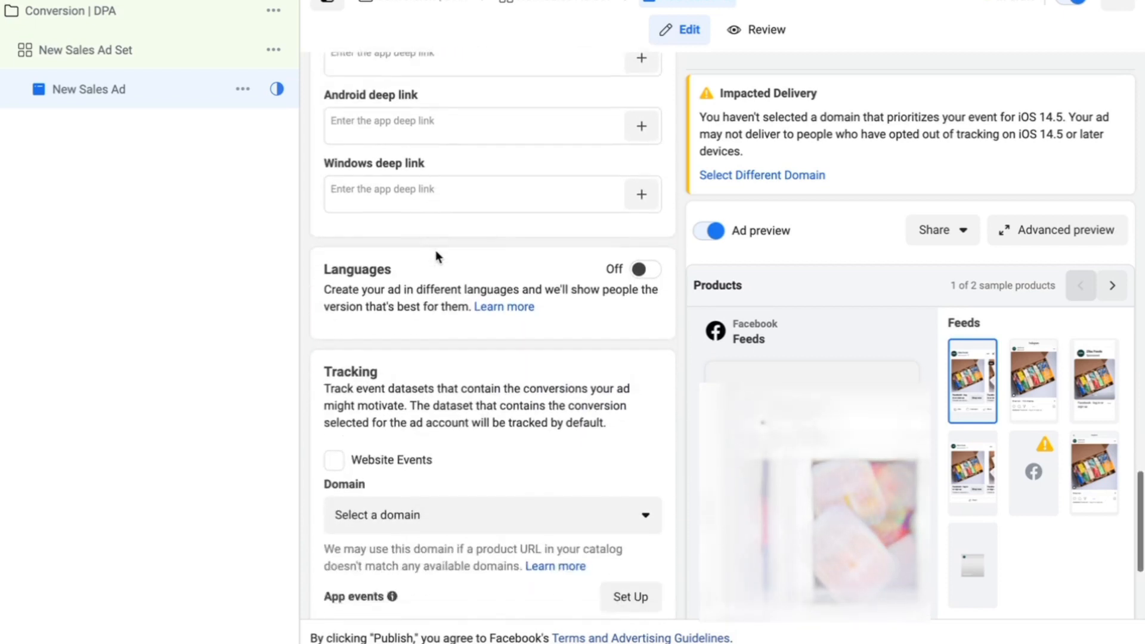
pyautogui.scroll(-2, 435, 252)
pyautogui.scroll(-2, 435, 252)
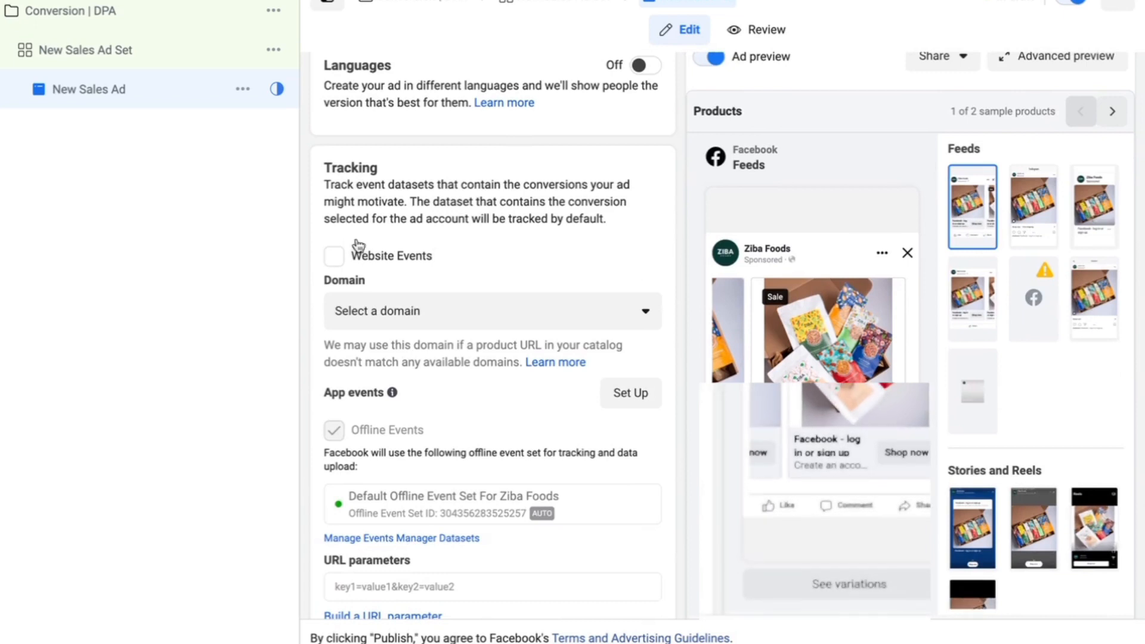
# Step: Enable Website Events tracking for the ad and choose zibafoods.com as the tracking domain
pyautogui.scroll(-1, 357, 244)
pyautogui.click(334, 221)
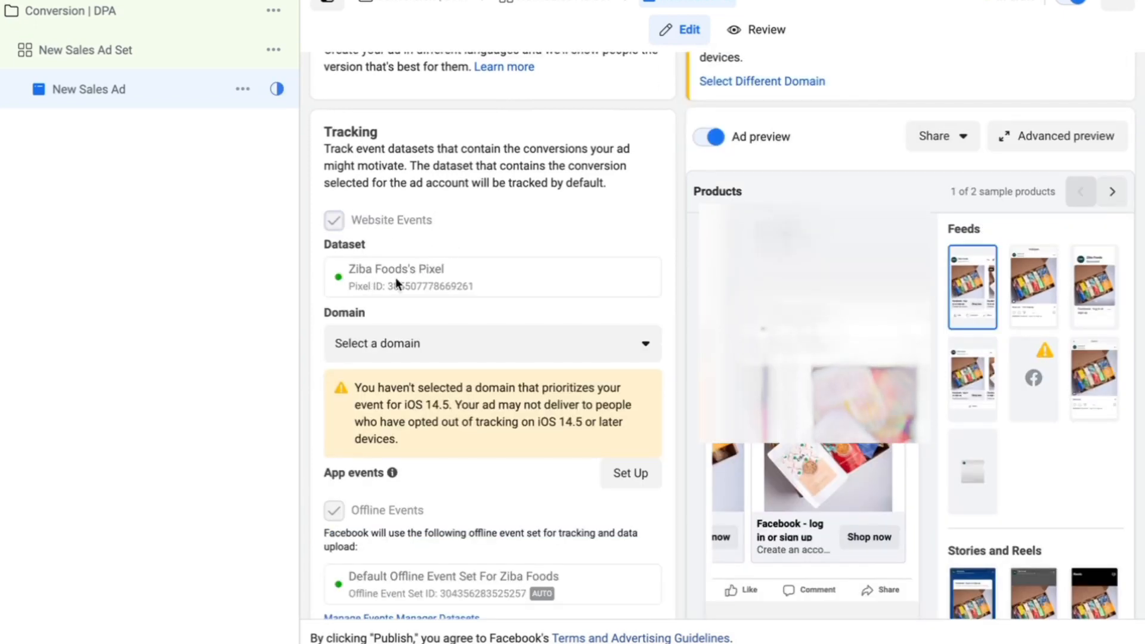
pyautogui.scroll(-2, 396, 277)
pyautogui.click(456, 230)
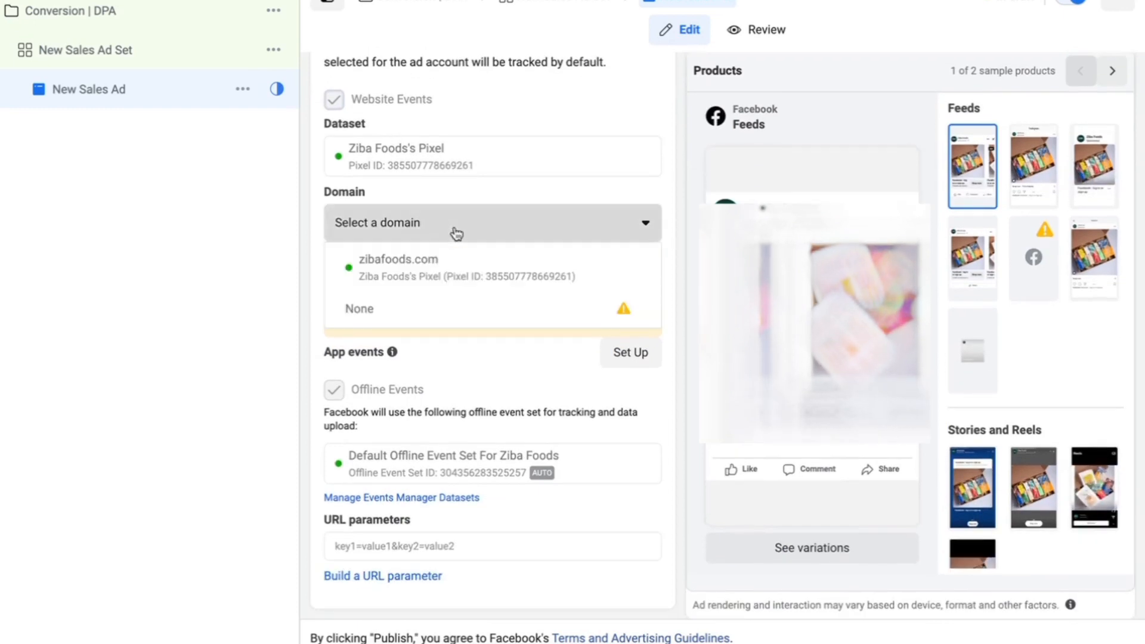
pyautogui.click(419, 262)
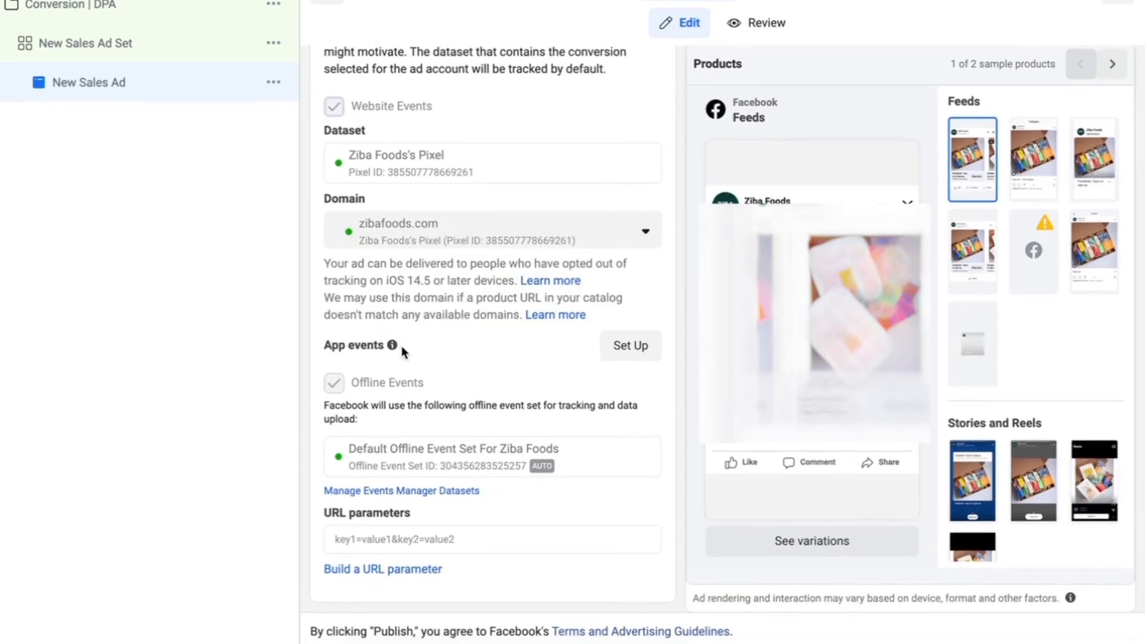
pyautogui.click(460, 546)
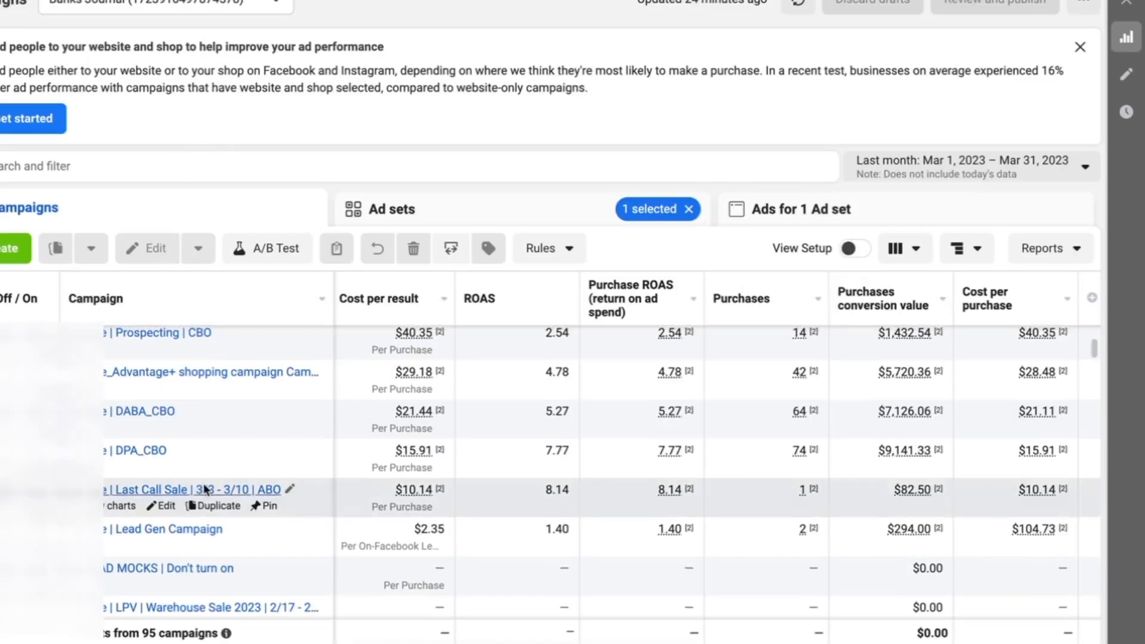
# Step: Select only the DABA_CBO campaign in the Banks Journal account's campaign list for March 2023
pyautogui.scroll(2, 205, 489)
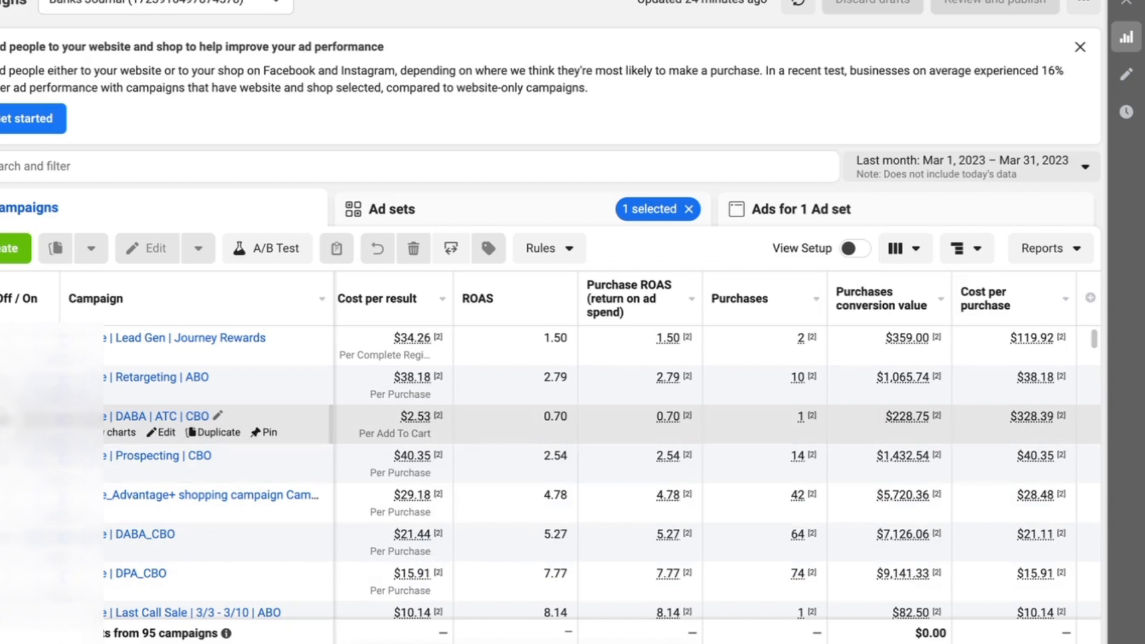
pyautogui.click(365, 429)
pyautogui.moveTo(459, 417)
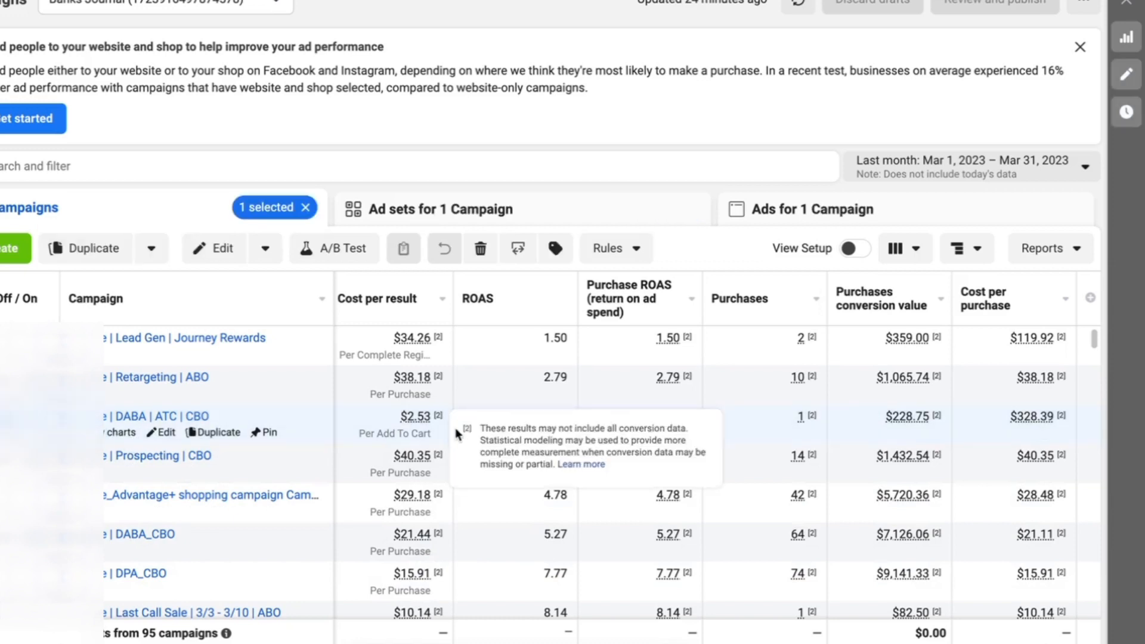
pyautogui.click(365, 429)
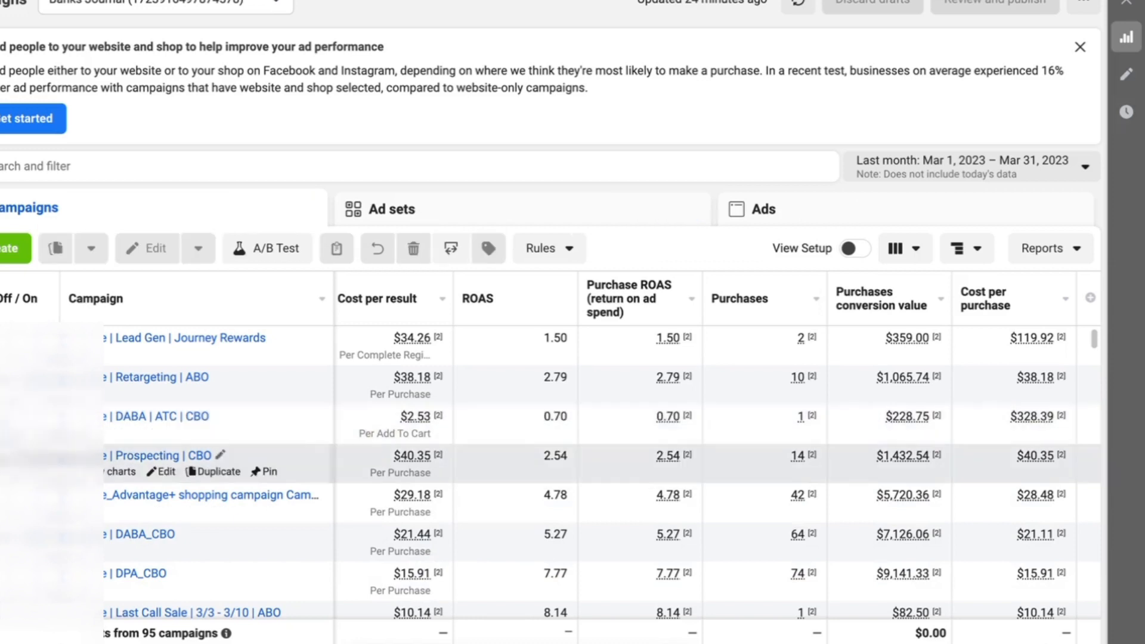
pyautogui.click(365, 542)
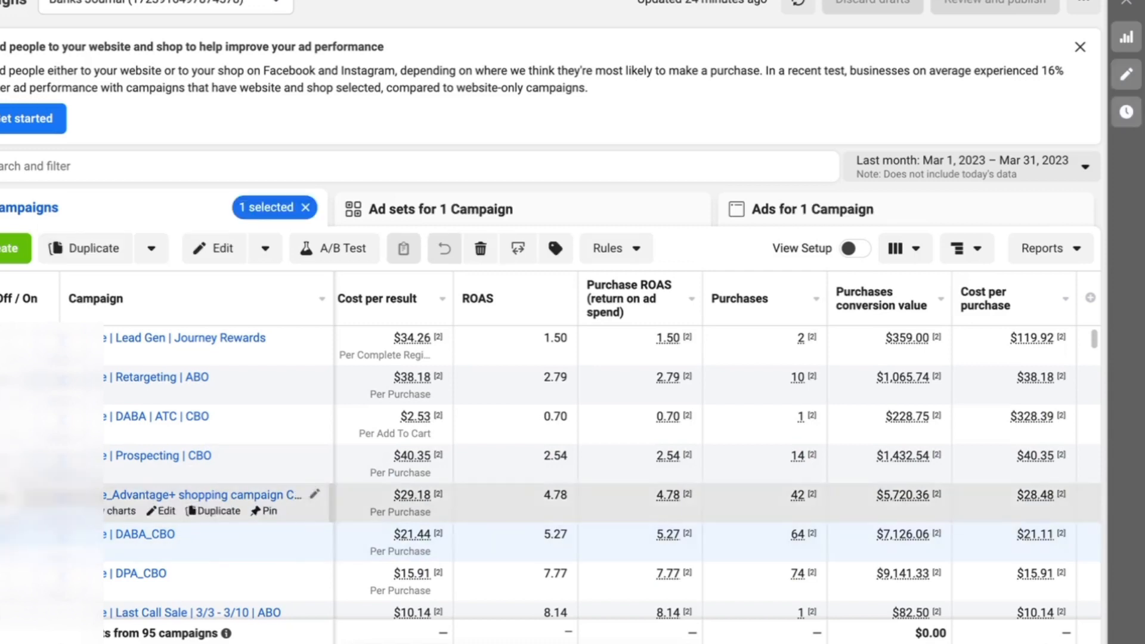
# Step: Examine the DABA_CBO campaign's cost per result, ROAS and purchase figures alongside the neighbouring campaigns
pyautogui.scroll(-1, 365, 513)
pyautogui.scroll(-2, 365, 447)
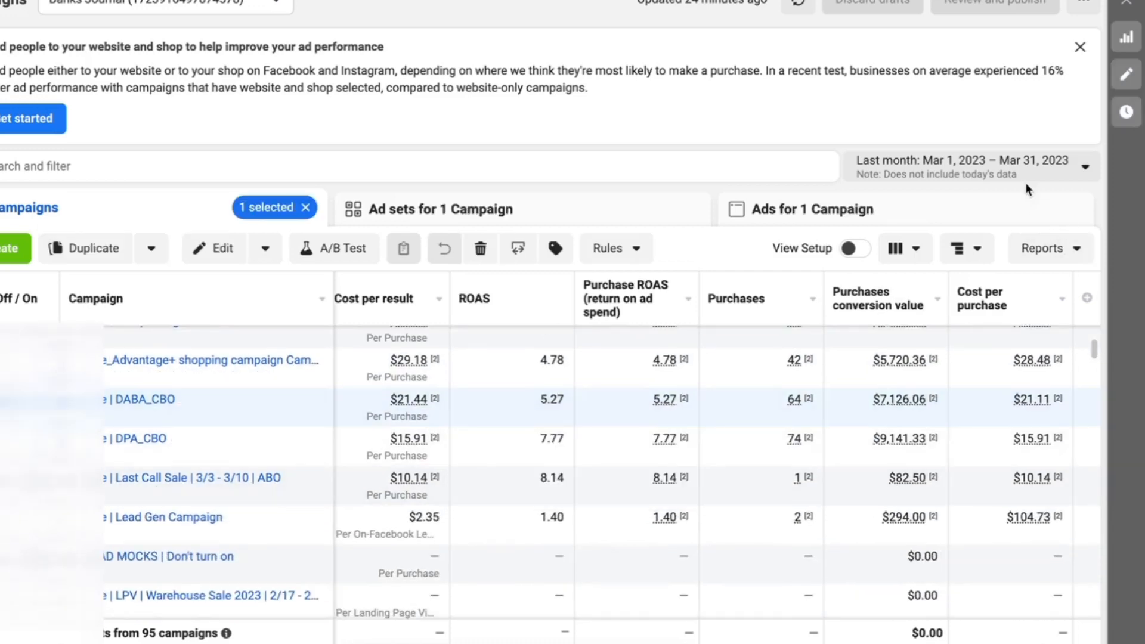
pyautogui.moveTo(324, 450)
pyautogui.scroll(1, 557, 408)
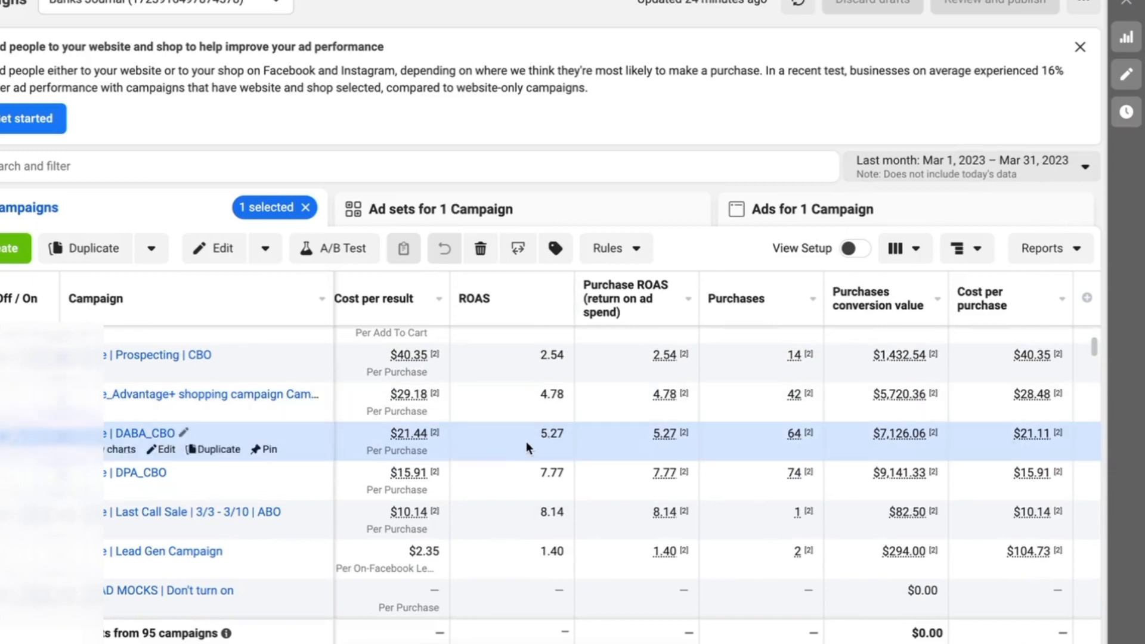
pyautogui.scroll(-1, 649, 438)
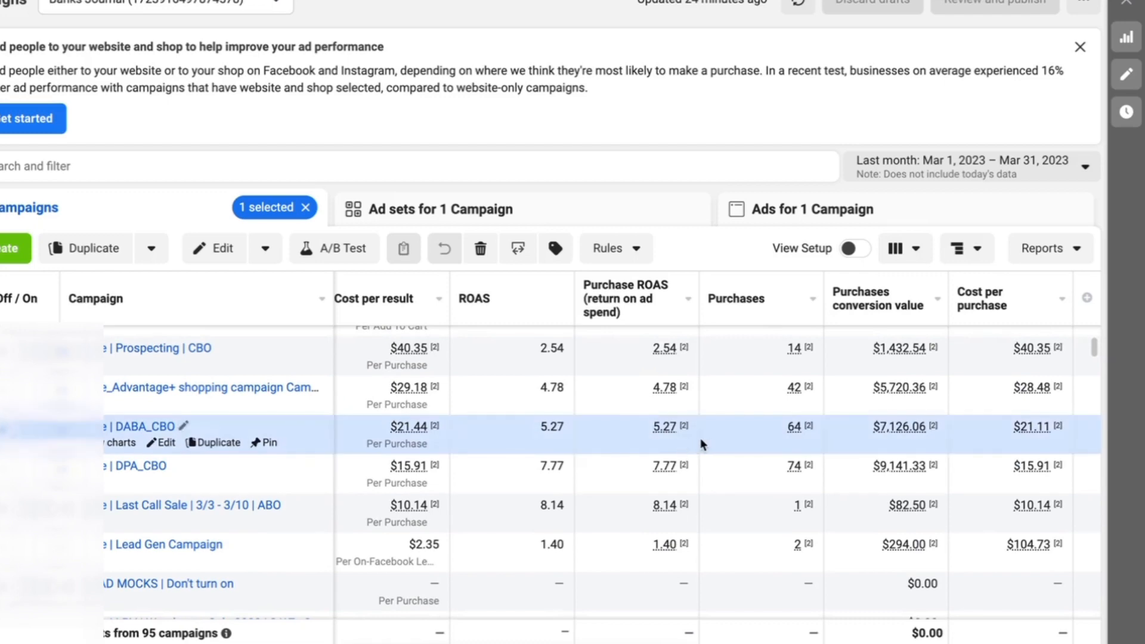
pyautogui.click(905, 248)
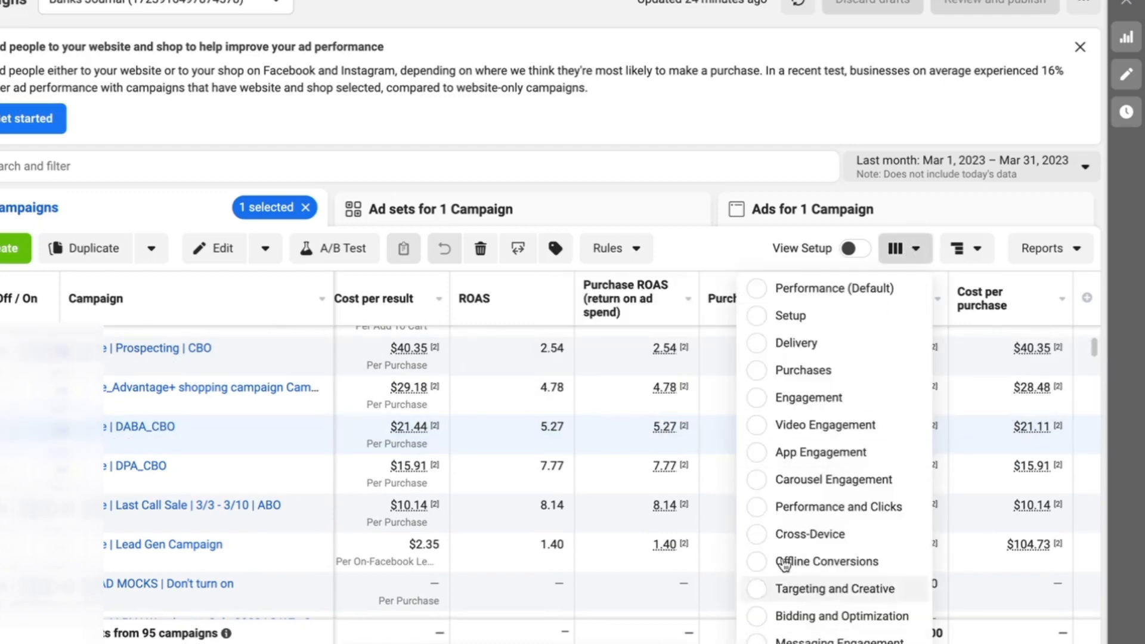
pyautogui.scroll(-3, 793, 525)
pyautogui.click(754, 545)
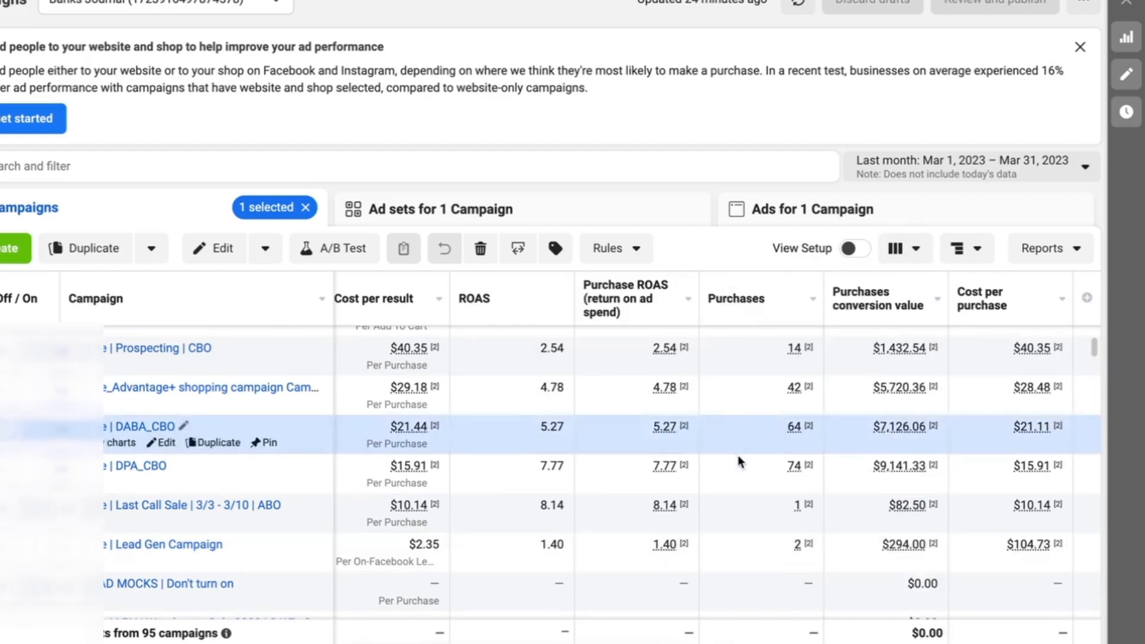
# Step: Compare the purchases and purchase conversion value of the DPA_CBO campaign with those of DABA_CBO
pyautogui.moveTo(740, 474)
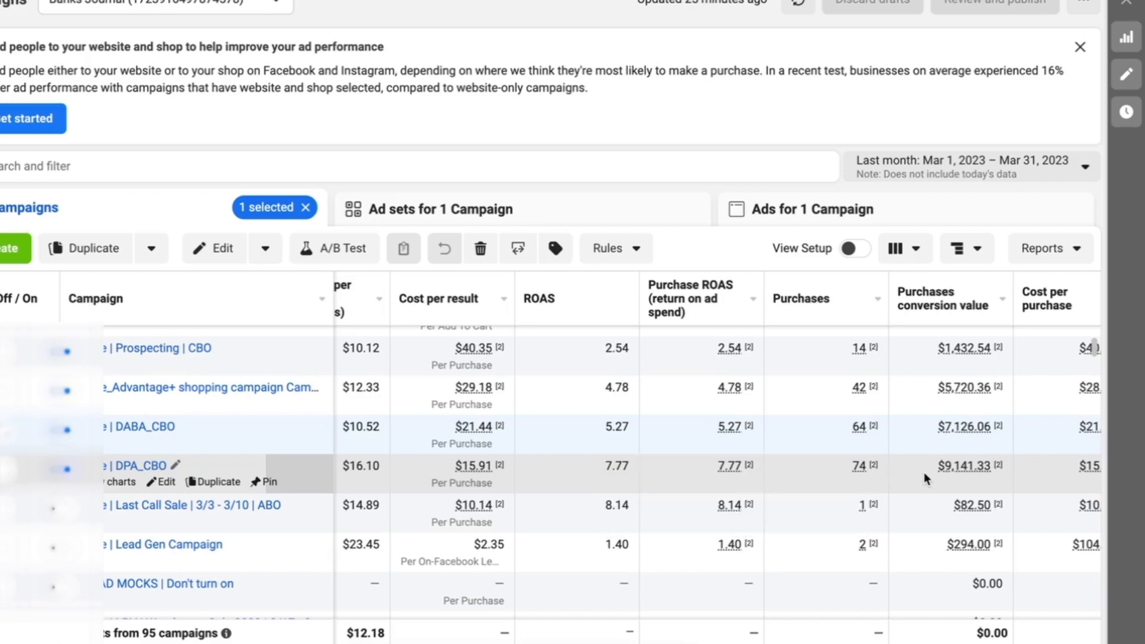
pyautogui.scroll(1, 924, 471)
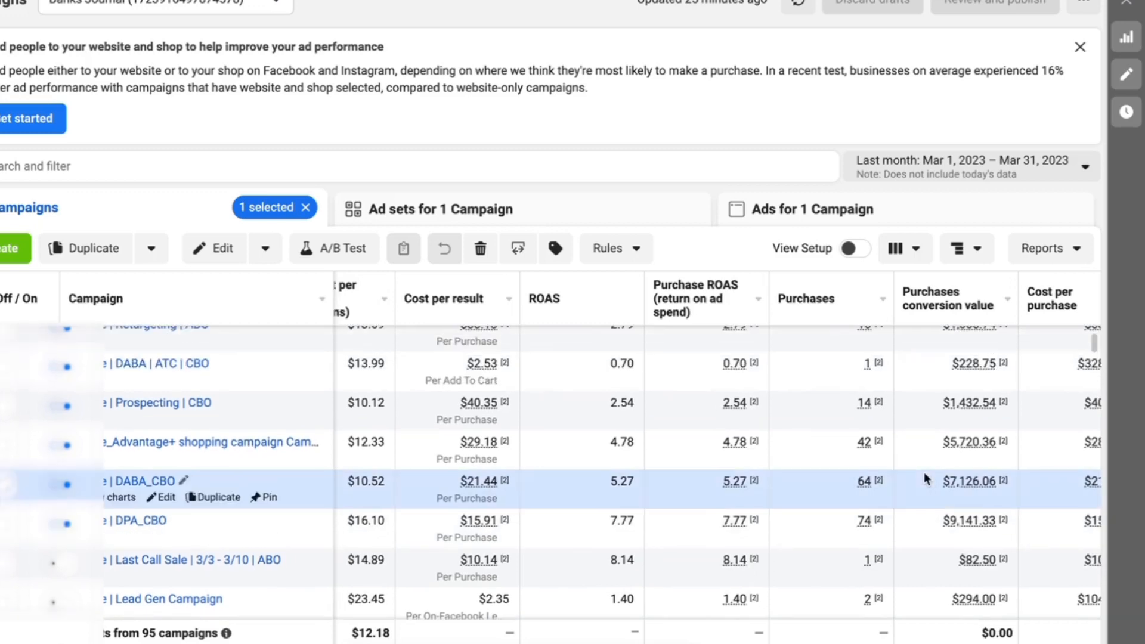